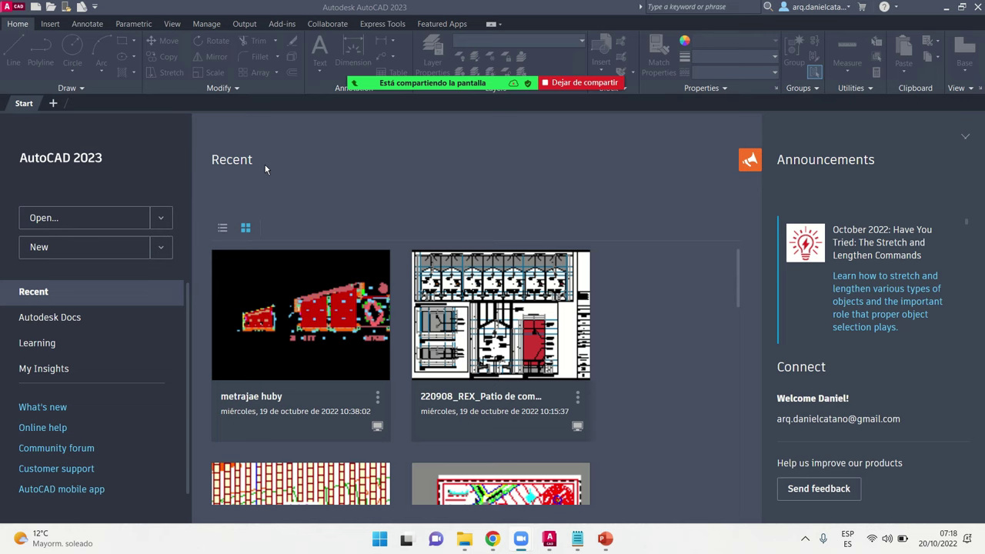
Draw a yellow rectangle annotation around the signed-in account name on the AutoCAD 2023 start screen.
{"action": "mouse_move", "coordinate": [408, 84]}
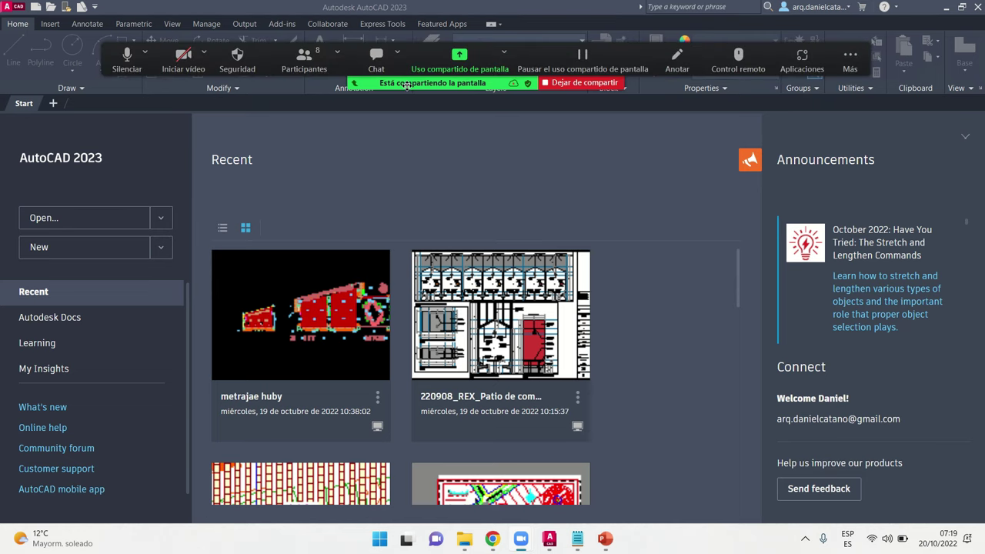
{"action": "left_click", "coordinate": [682, 59]}
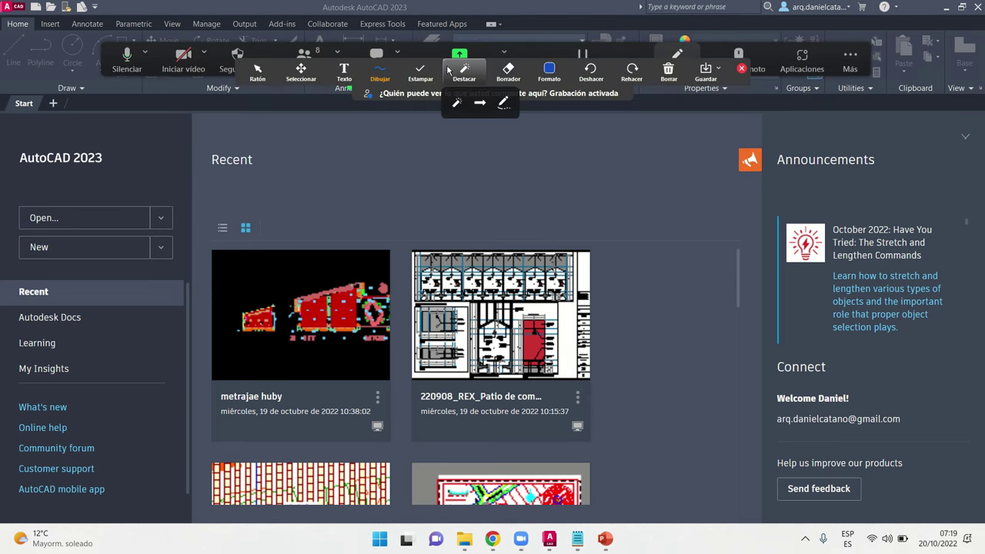
{"action": "left_click", "coordinate": [380, 73]}
{"action": "left_click", "coordinate": [422, 103]}
{"action": "left_click", "coordinate": [548, 73]}
{"action": "left_click", "coordinate": [592, 107]}
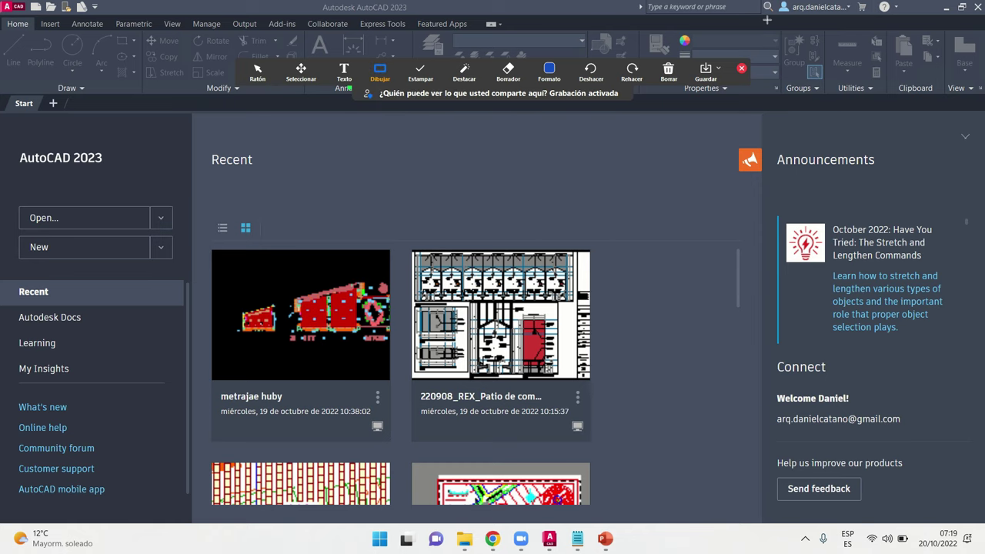
{"action": "left_click_drag", "start_coordinate": [758, 1], "coordinate": [894, 19]}
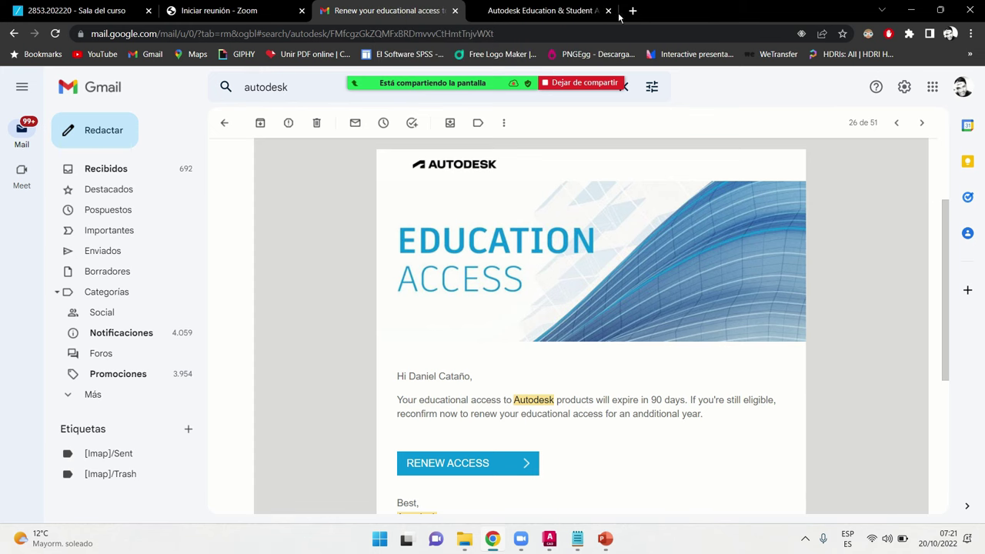
Open the Autodesk Education page tab from the renewal email and select its address.
{"action": "left_click", "coordinate": [572, 10]}
{"action": "left_click", "coordinate": [589, 33]}
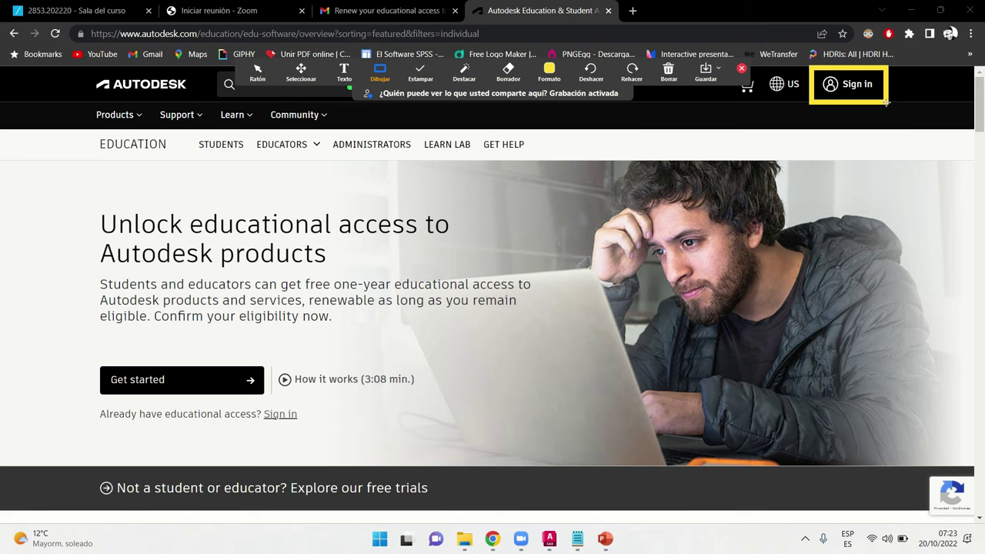
Close the Zoom annotation toolbar and stop sharing the screen with 'Dejar de compartir'.
{"action": "left_click", "coordinate": [668, 74]}
{"action": "left_click", "coordinate": [742, 71]}
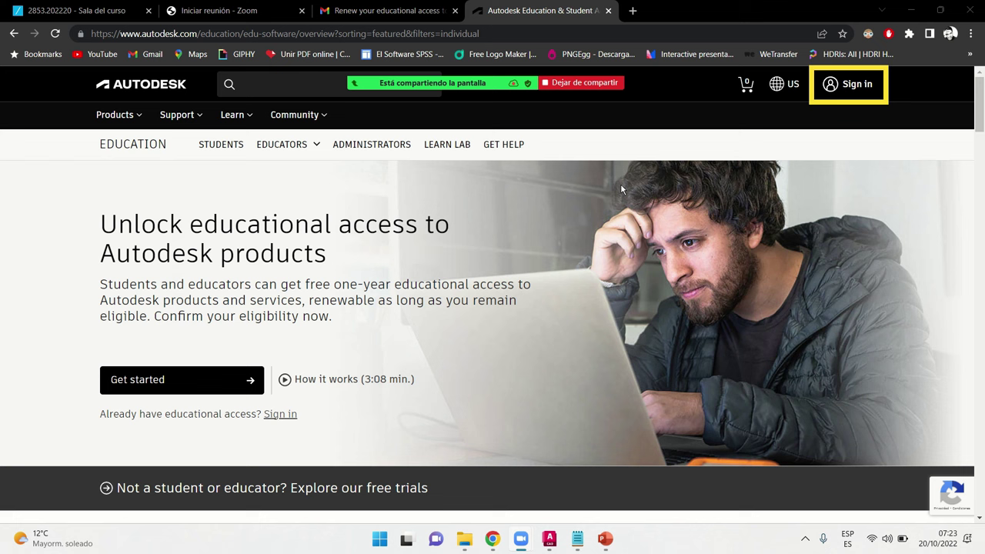
{"action": "left_click", "coordinate": [585, 83]}
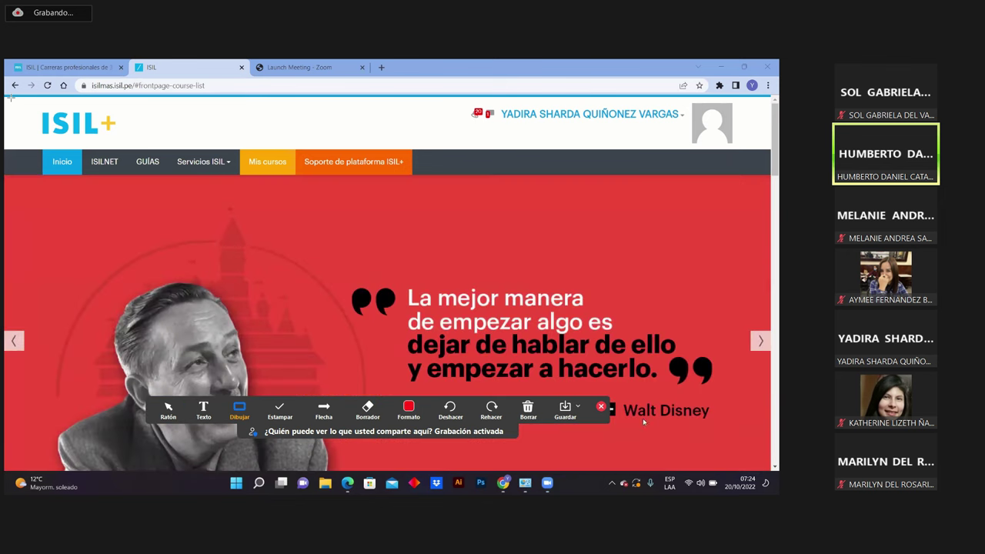
Box the shared page and app launcher in red, then launch Snipping Tool via a 'rec' search.
{"action": "mouse_move", "coordinate": [8, 98]}
{"action": "left_mouse_down"}
{"action": "mouse_move", "coordinate": [731, 325]}
{"action": "mouse_move", "coordinate": [757, 464]}
{"action": "left_mouse_up"}
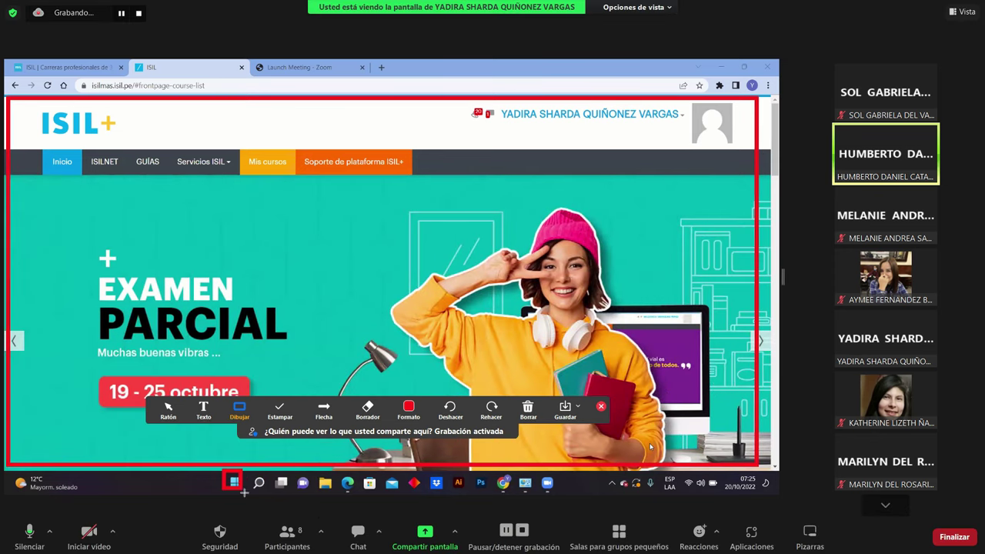
{"action": "left_click_drag", "start_coordinate": [223, 471], "coordinate": [247, 494]}
{"action": "key", "text": "super"}
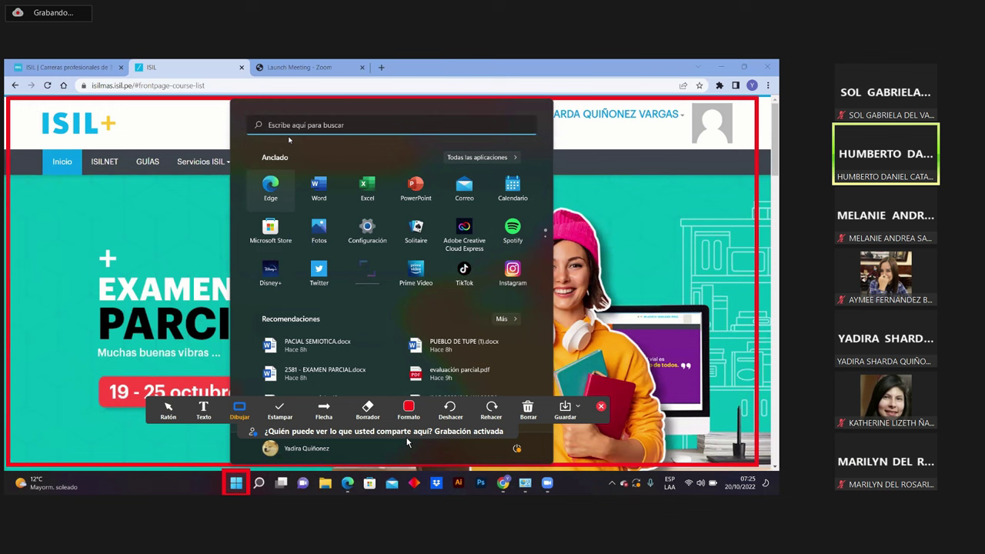
{"action": "type", "text": "rec"}
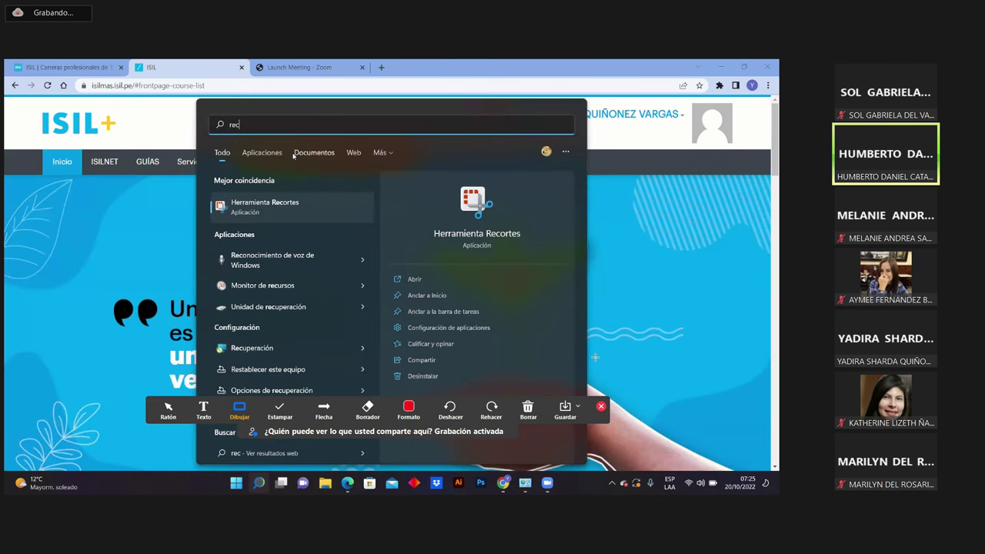
{"action": "left_click", "coordinate": [275, 206]}
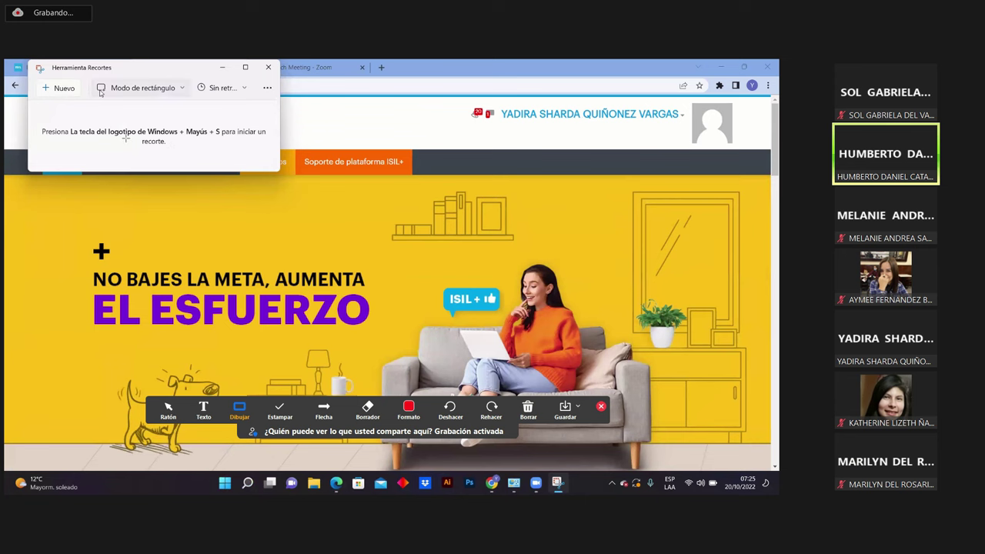
Snip the shared browser page and save it as a PNG in Pictures.
{"action": "left_click", "coordinate": [53, 89]}
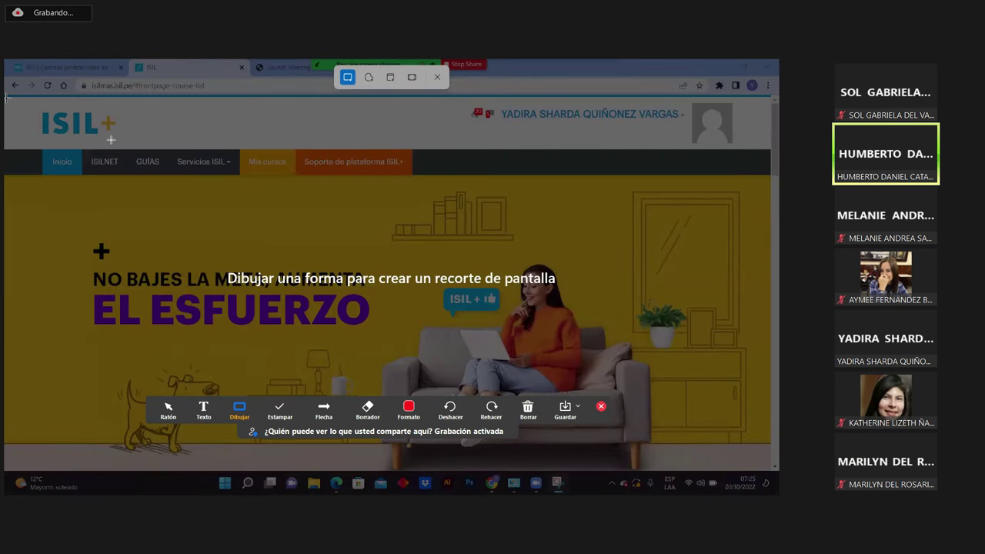
{"action": "left_click_drag", "start_coordinate": [7, 98], "coordinate": [772, 467]}
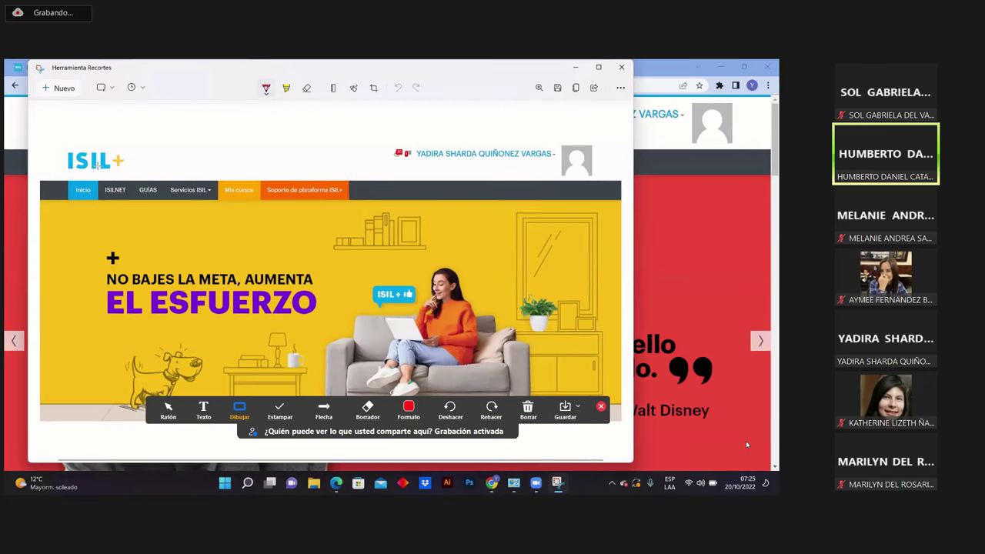
{"action": "right_click", "coordinate": [579, 164]}
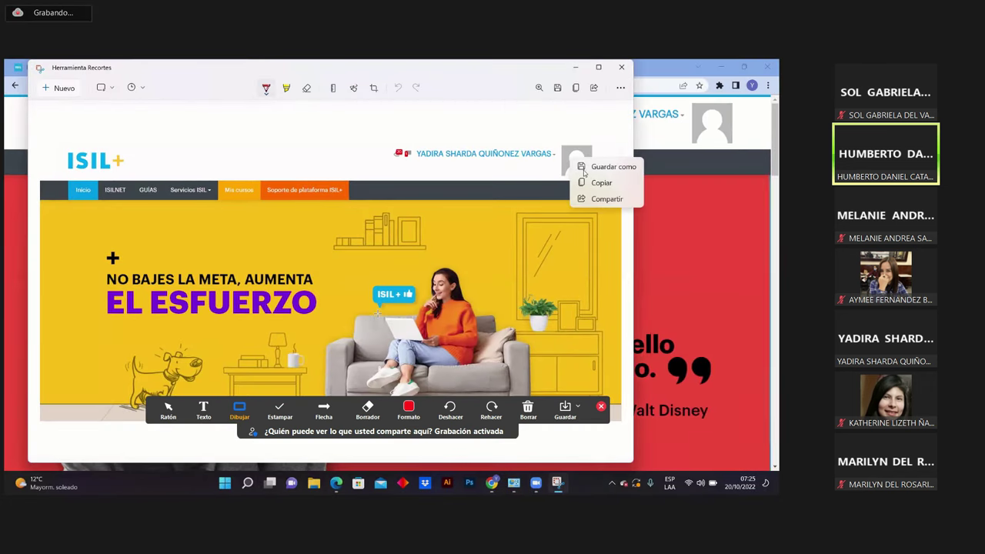
{"action": "left_click", "coordinate": [584, 167]}
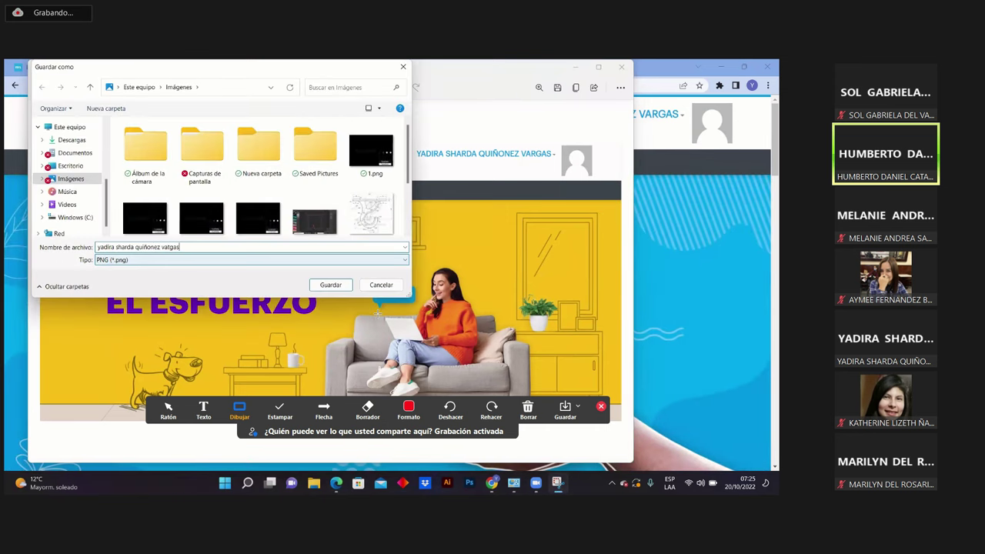
{"action": "left_click", "coordinate": [339, 286]}
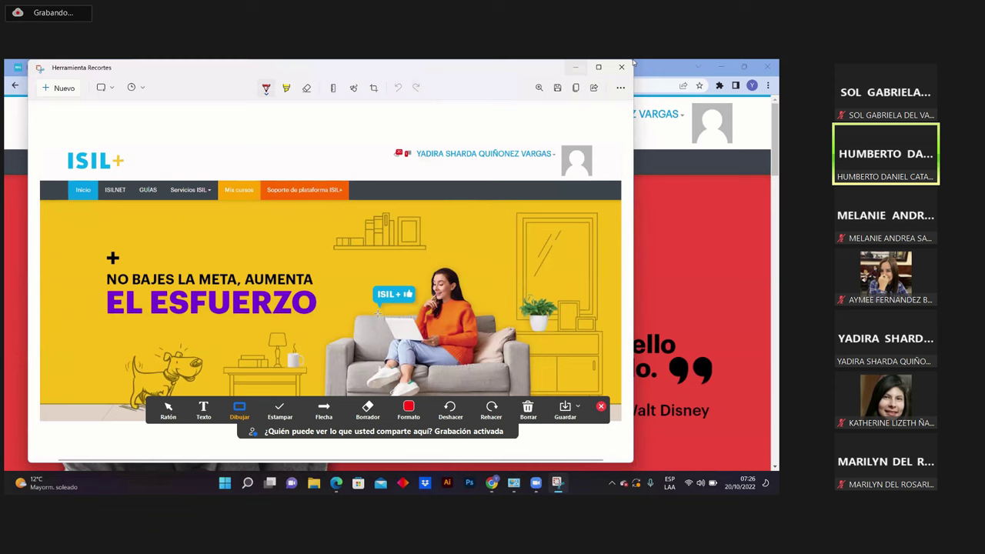
{"action": "left_click", "coordinate": [574, 67]}
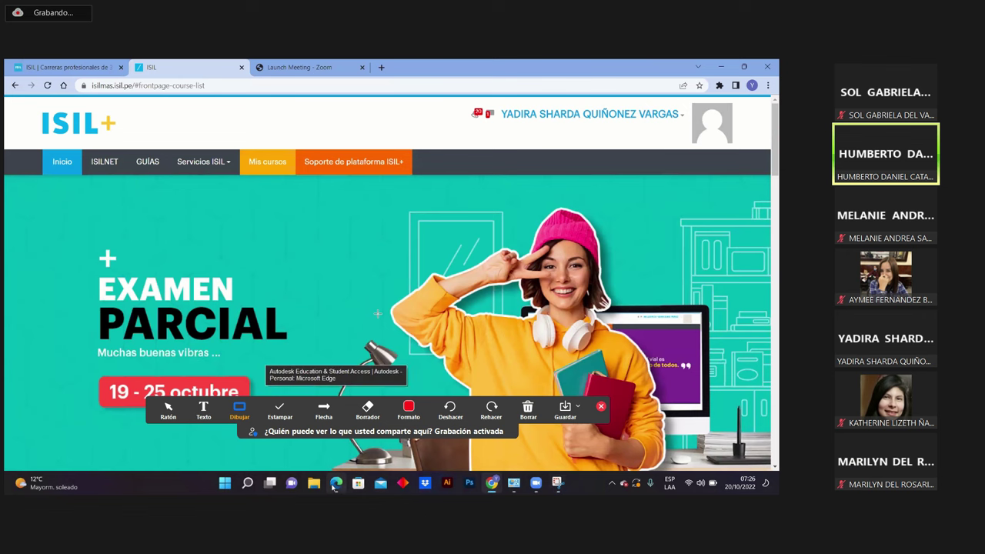
Box Sign in and 'New to Autodesk? Create Account' in red, then open the Create Account form.
{"action": "left_click", "coordinate": [336, 484]}
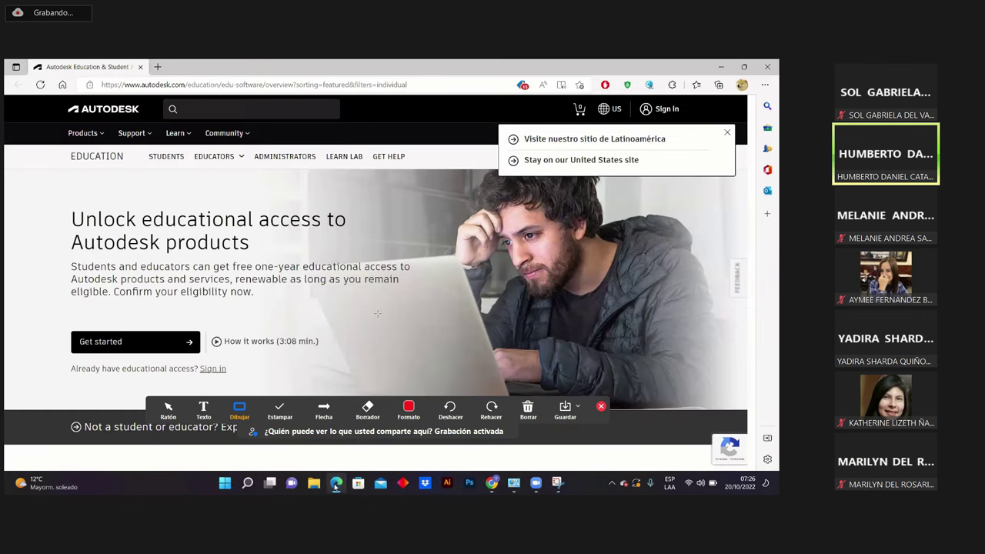
{"action": "left_click", "coordinate": [409, 407]}
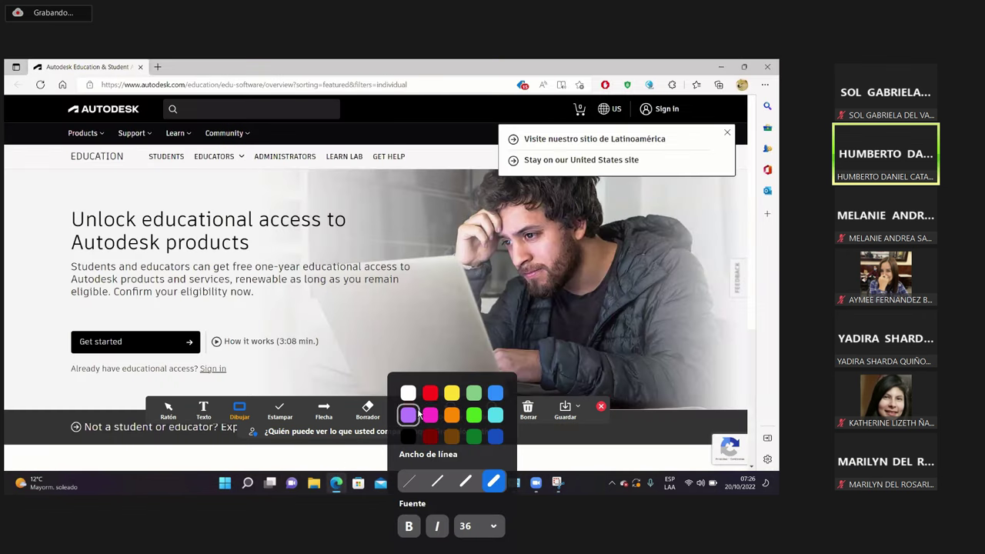
{"action": "left_click", "coordinate": [428, 394]}
{"action": "left_click_drag", "start_coordinate": [632, 95], "coordinate": [688, 121]}
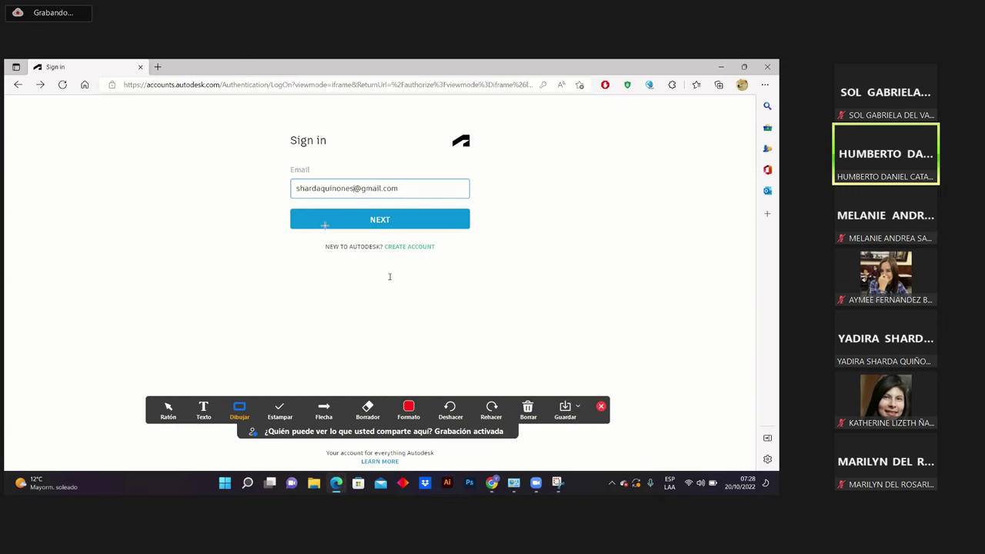
{"action": "left_click_drag", "start_coordinate": [312, 239], "coordinate": [447, 257]}
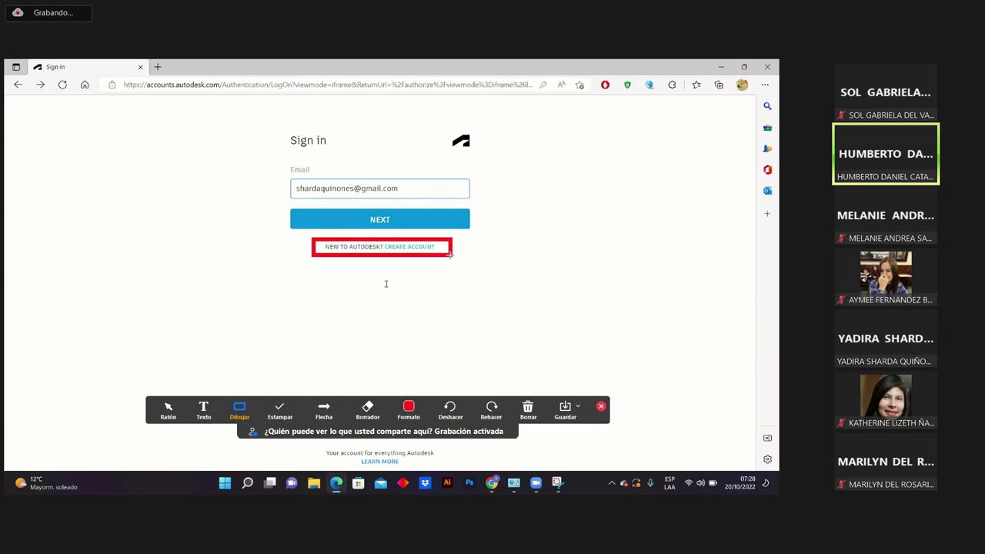
{"action": "left_click", "coordinate": [417, 248]}
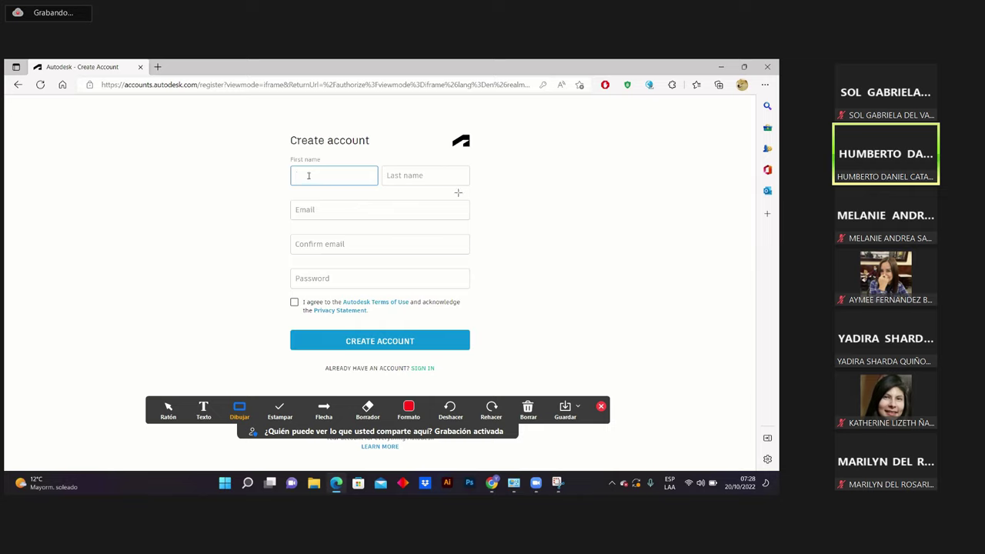
Enter the first name, last name and e-mail address in the registration form.
{"action": "left_click", "coordinate": [426, 174]}
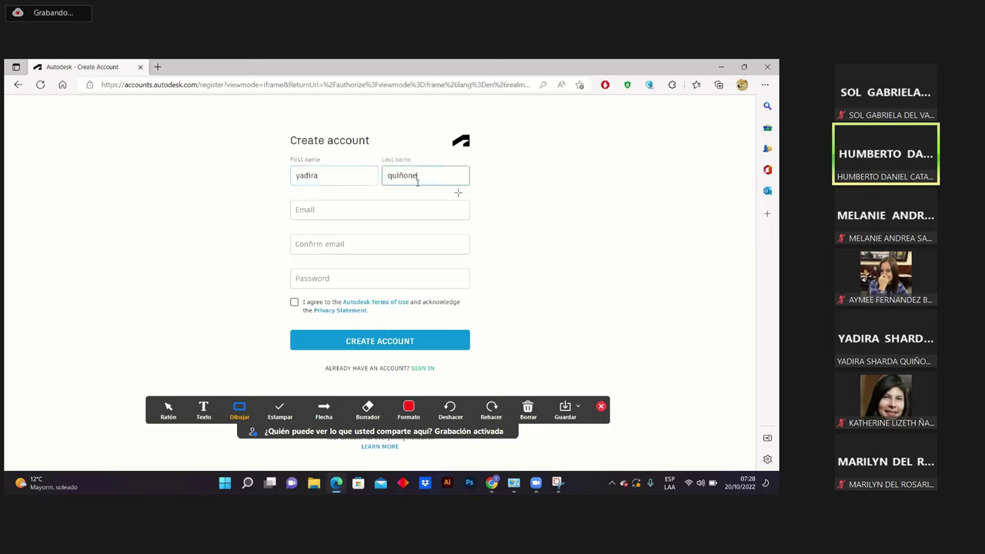
{"action": "left_click", "coordinate": [413, 203]}
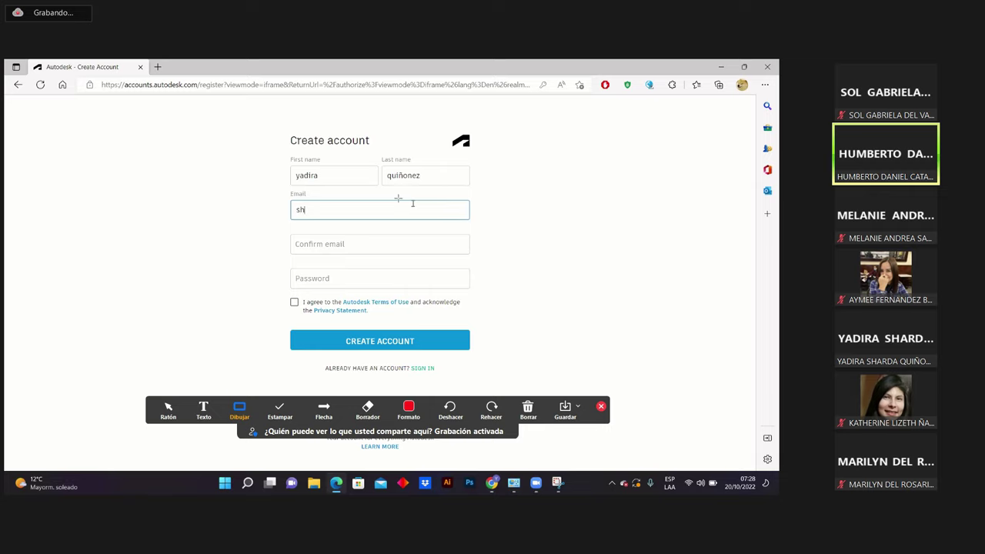
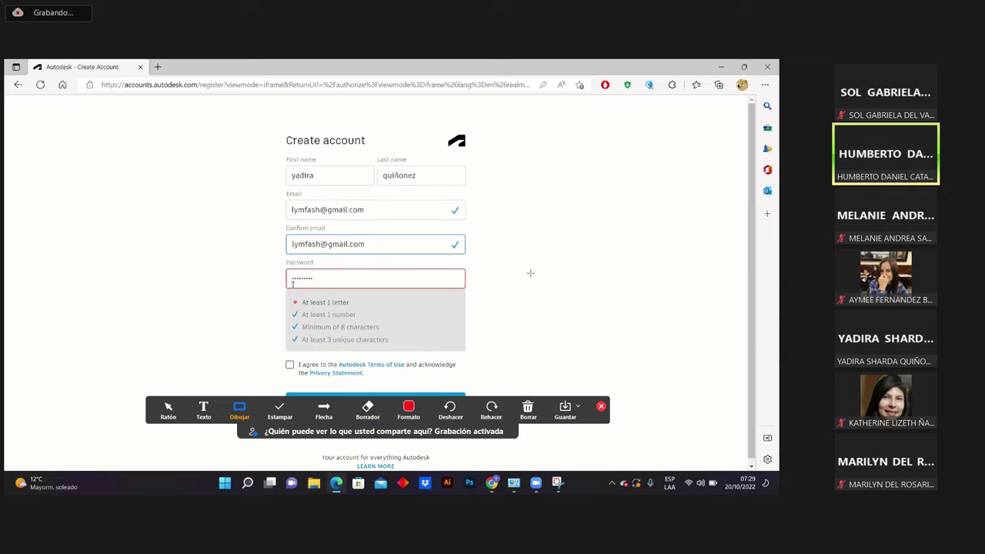
Retype the account password, accept the terms, create the account and finish with DONE.
{"action": "left_click", "coordinate": [336, 281]}
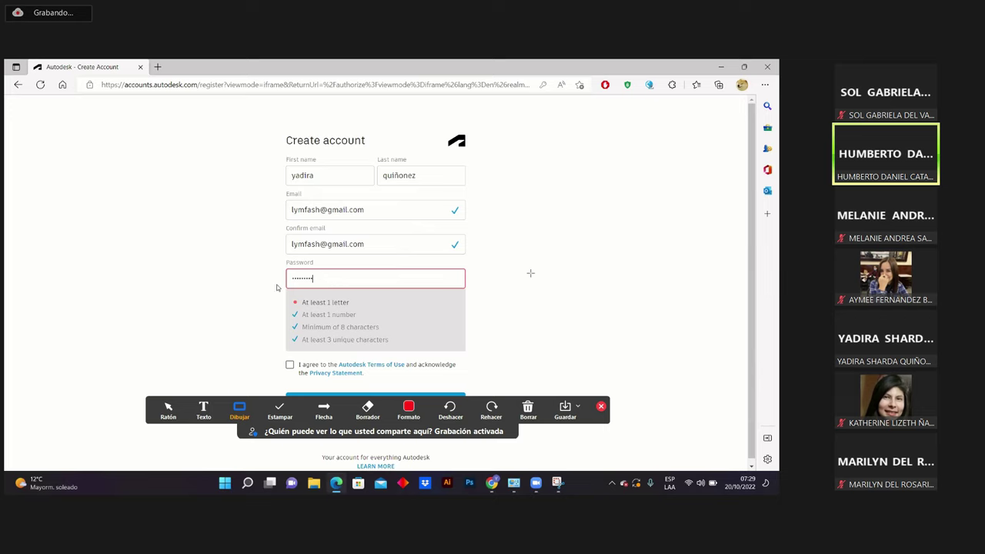
{"action": "key", "text": "ctrl+a"}
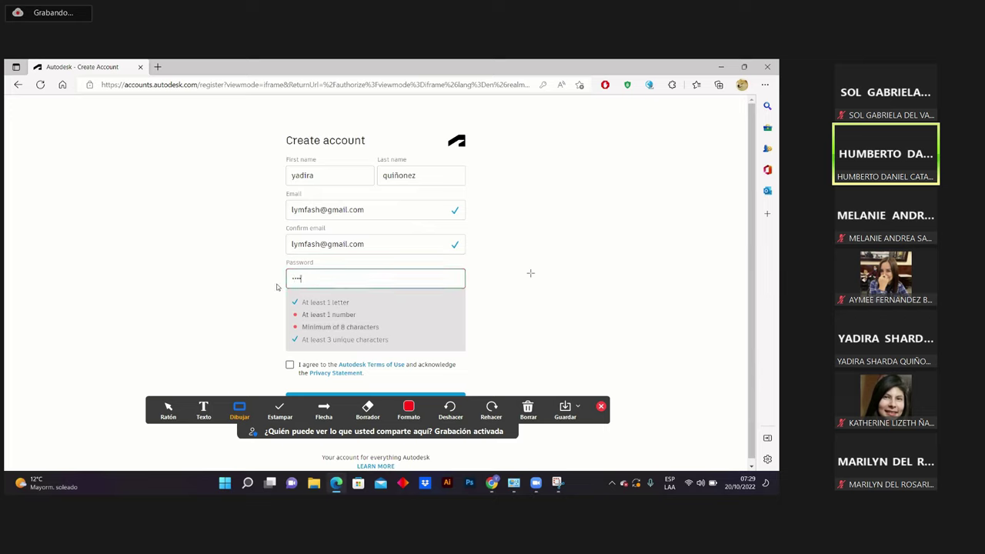
{"action": "left_click", "coordinate": [294, 301]}
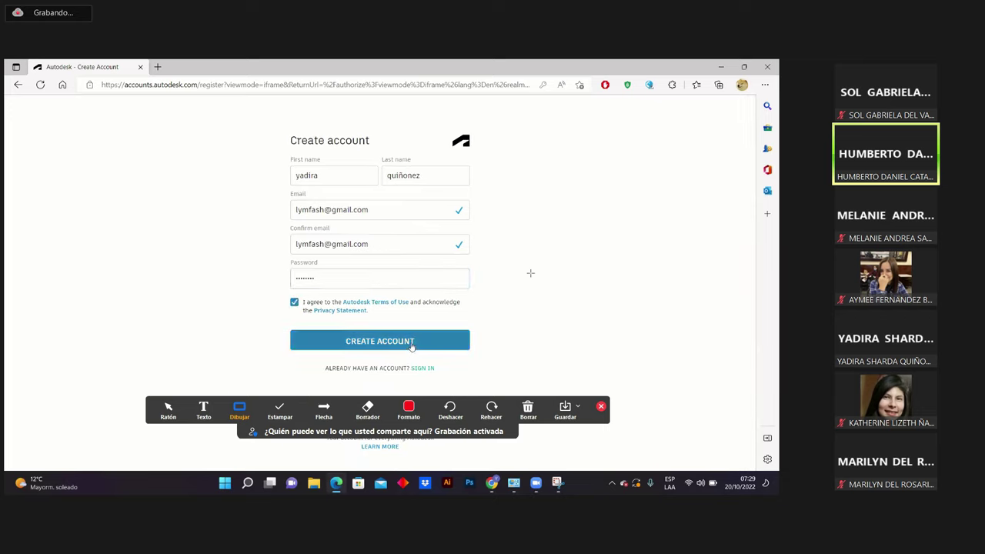
{"action": "left_click", "coordinate": [411, 343]}
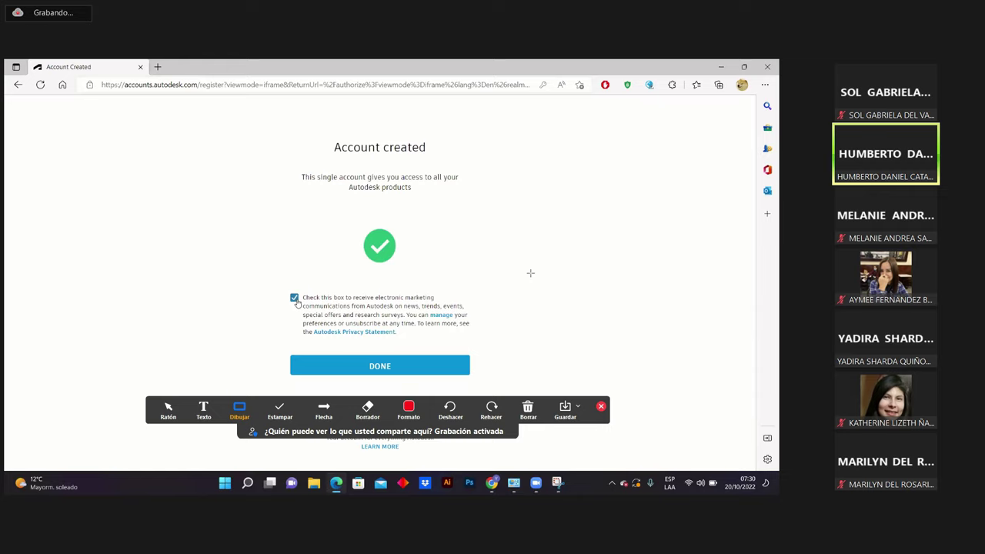
{"action": "left_click", "coordinate": [407, 366]}
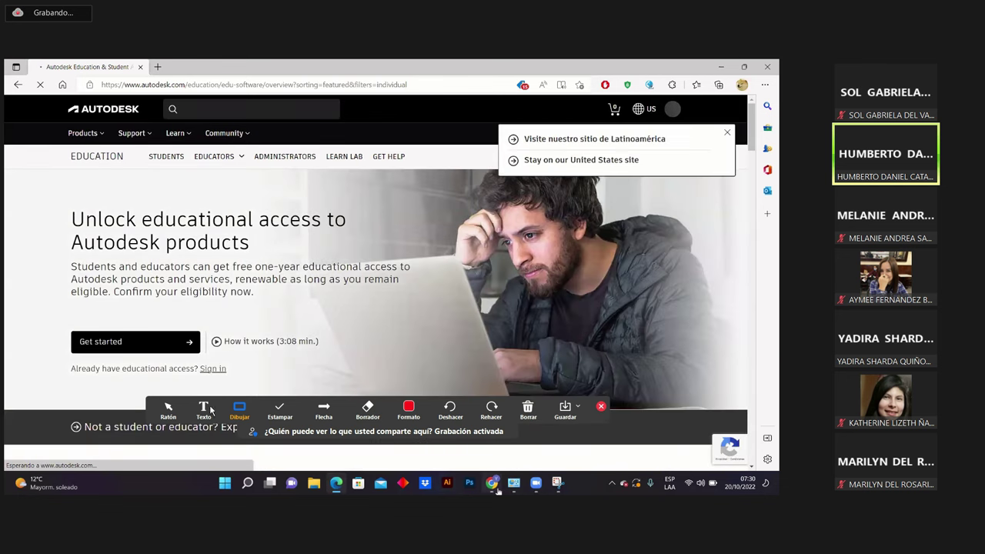
Start educational access with Get started and proceed past the sign-in email with NEXT.
{"action": "left_click", "coordinate": [241, 413]}
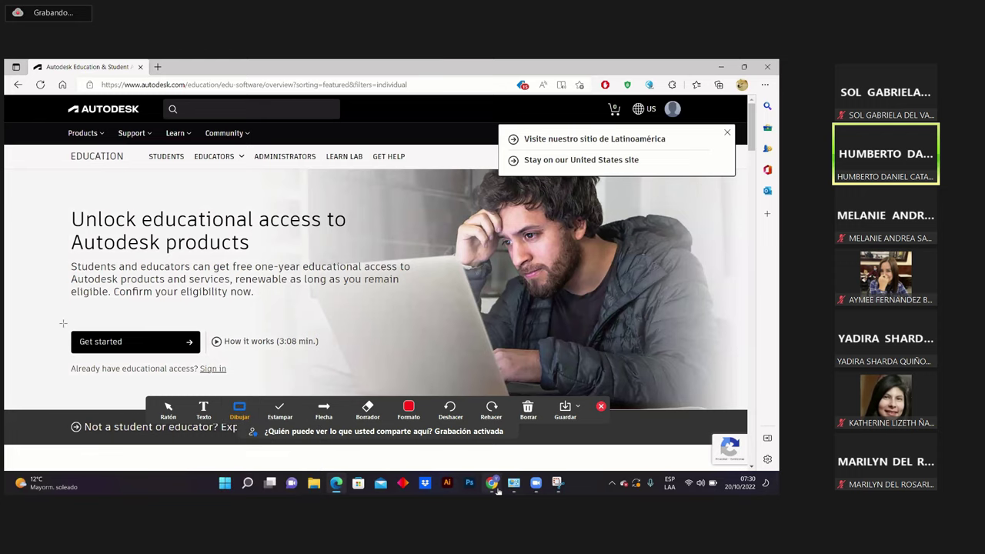
{"action": "left_click_drag", "start_coordinate": [63, 324], "coordinate": [209, 361]}
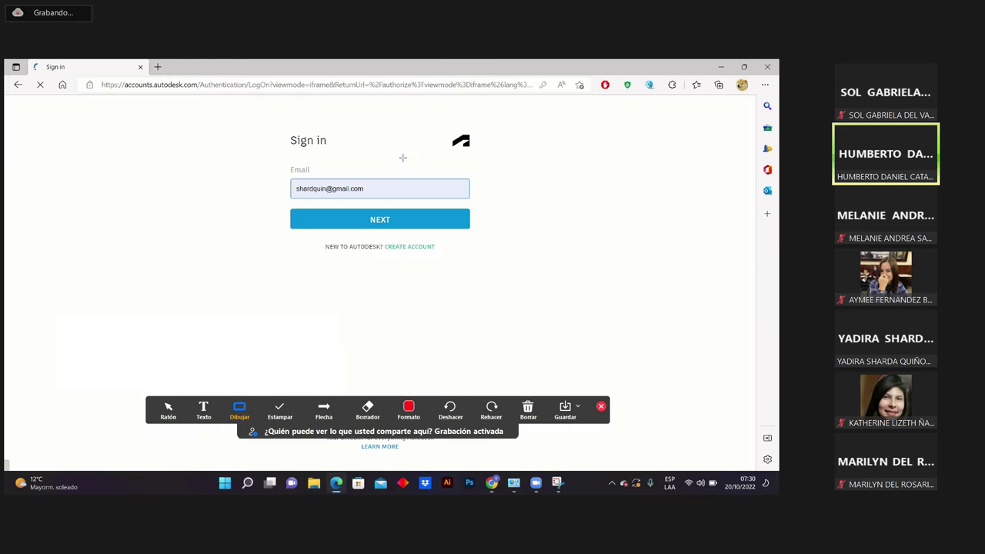
{"action": "left_click_drag", "start_coordinate": [286, 178], "coordinate": [405, 199]}
{"action": "left_click", "coordinate": [528, 409]}
{"action": "left_click", "coordinate": [564, 434]}
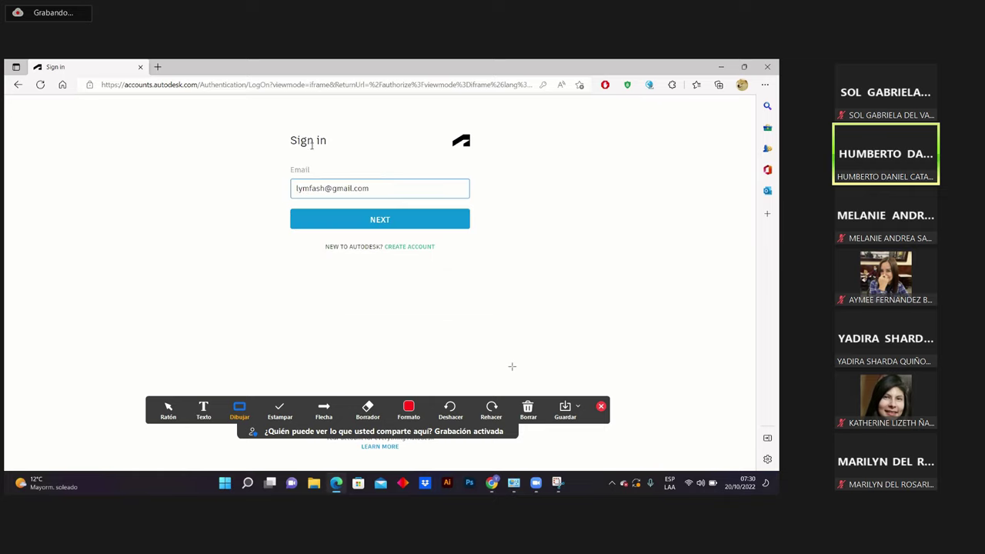
Clear the autofilled password, re-enter it and submit to sign in.
{"action": "left_click", "coordinate": [358, 225]}
{"action": "key", "text": "ctrl+a"}
{"action": "key", "text": "BackSpace"}
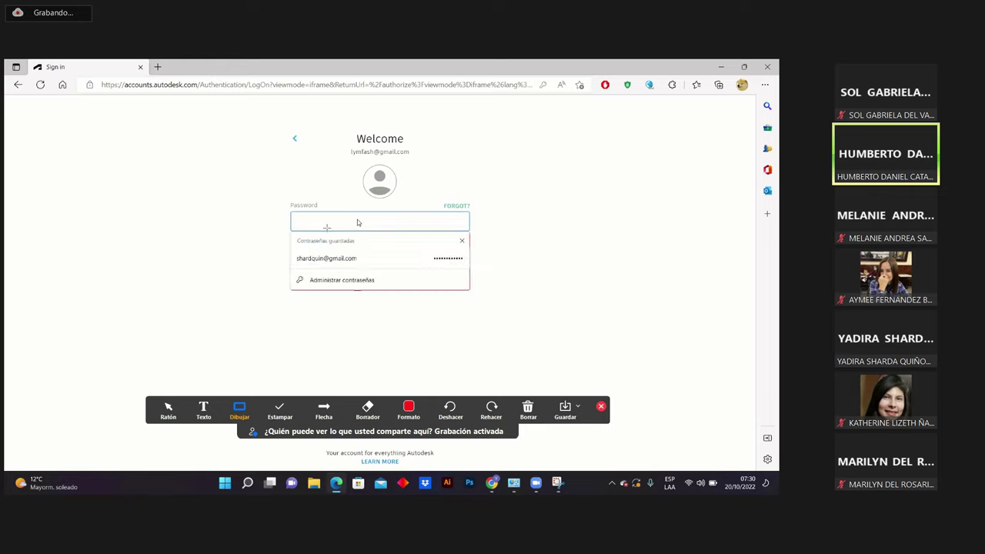
{"action": "key", "text": "Escape"}
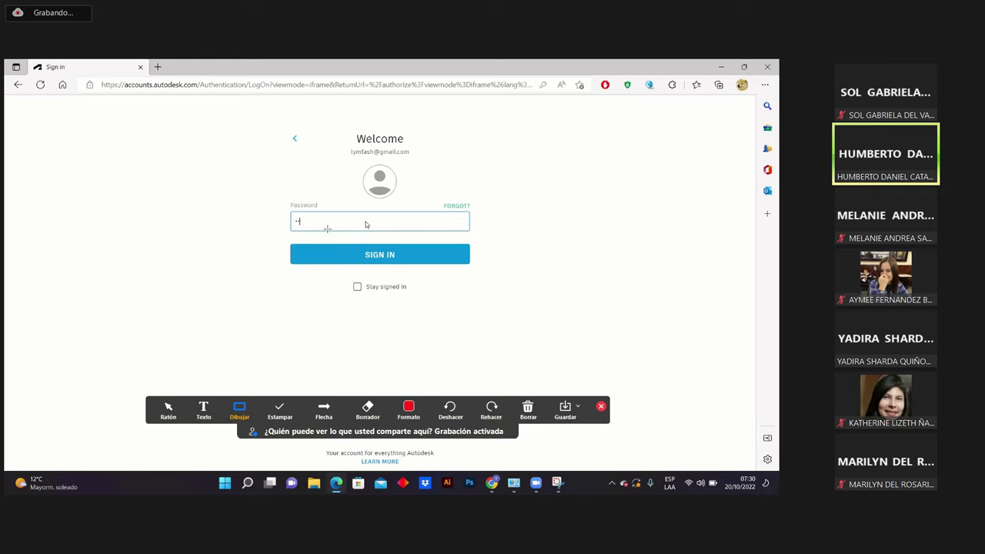
{"action": "key", "text": "Return"}
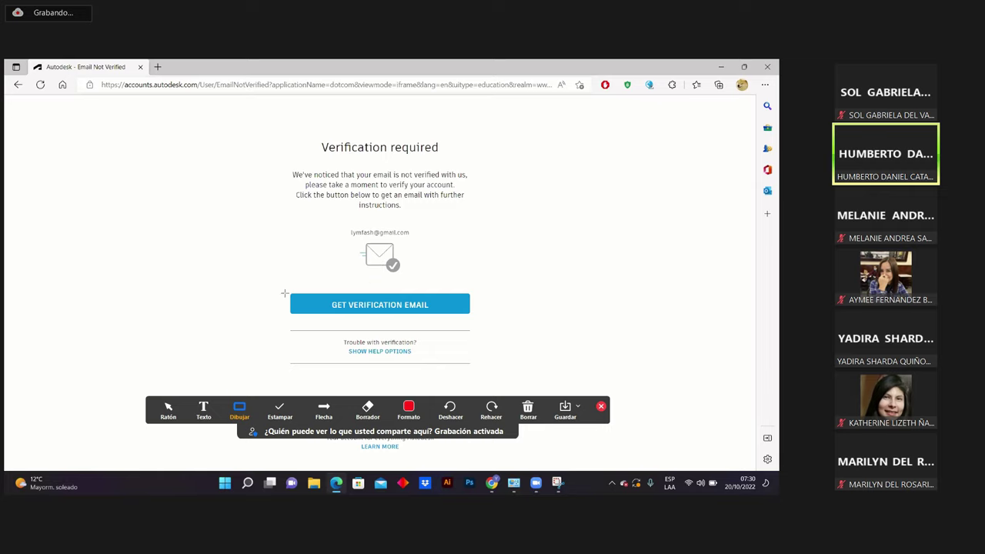
Switch to Chrome's Gmail tab and open the 'Verify your Autodesk account' email.
{"action": "left_click", "coordinate": [490, 485]}
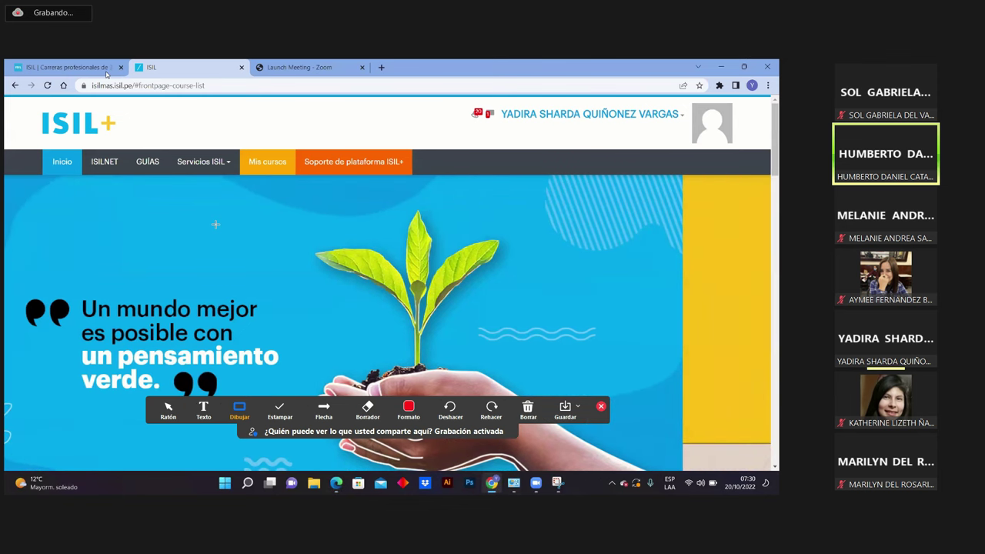
{"action": "left_click", "coordinate": [107, 72]}
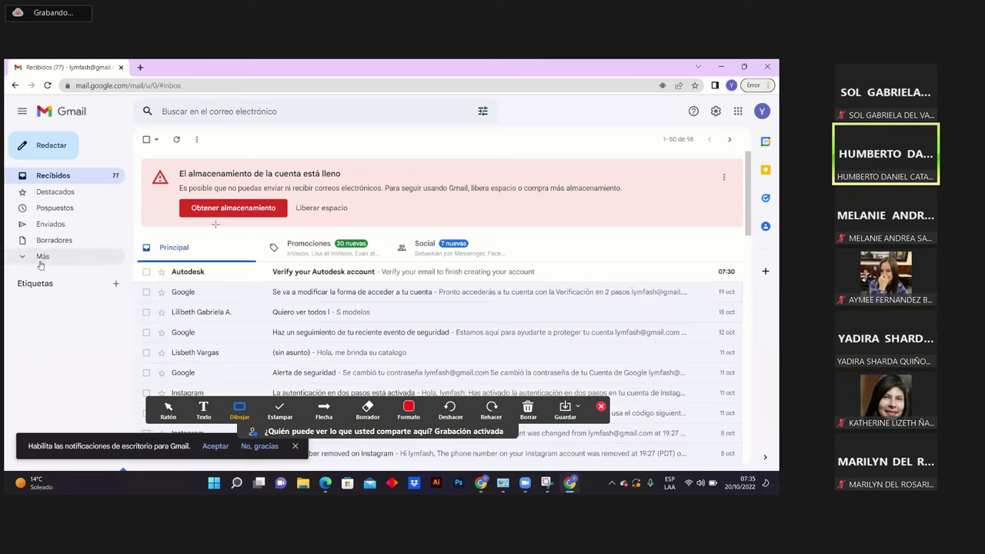
{"action": "left_click", "coordinate": [318, 275]}
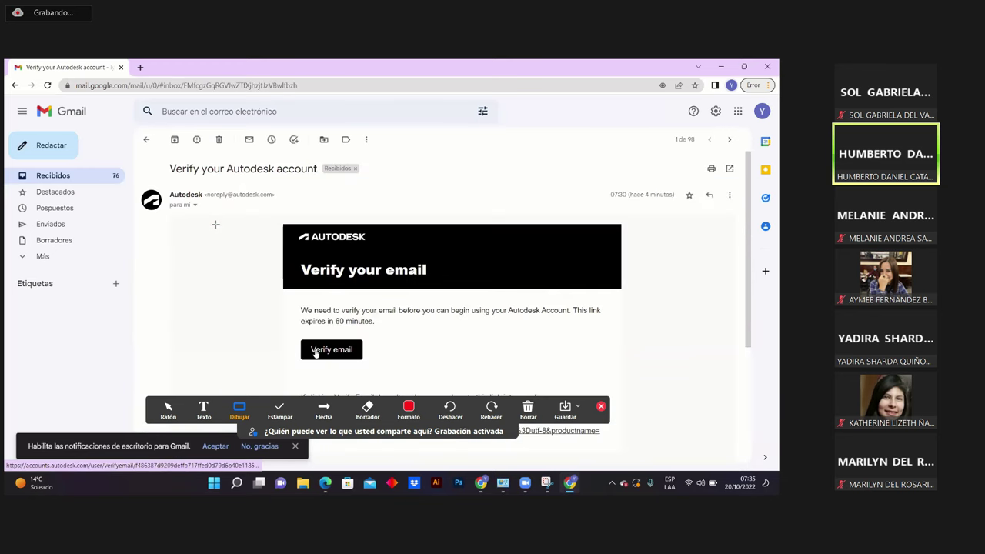
Follow the Verify email link and sign in with the account's e-mail and password.
{"action": "left_click", "coordinate": [348, 354]}
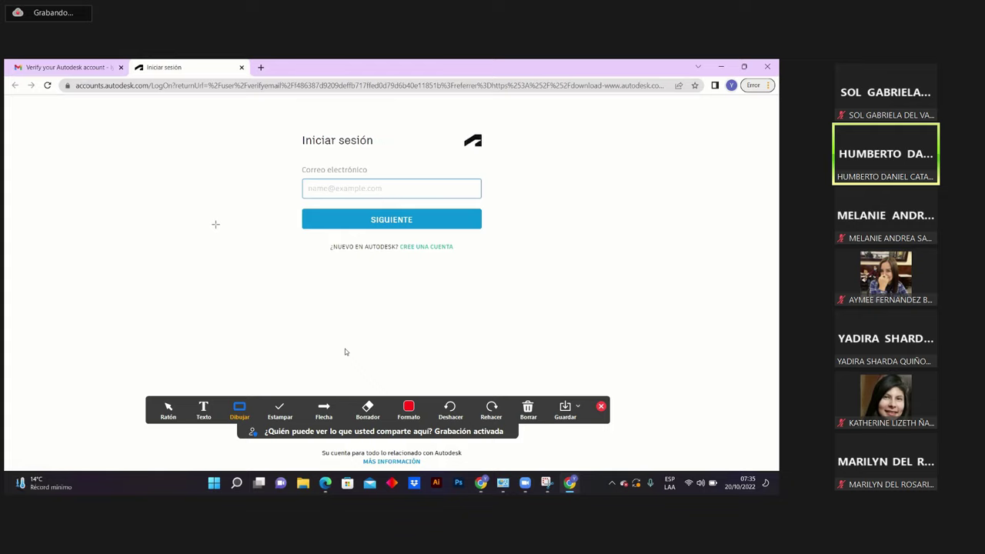
{"action": "left_click", "coordinate": [408, 220]}
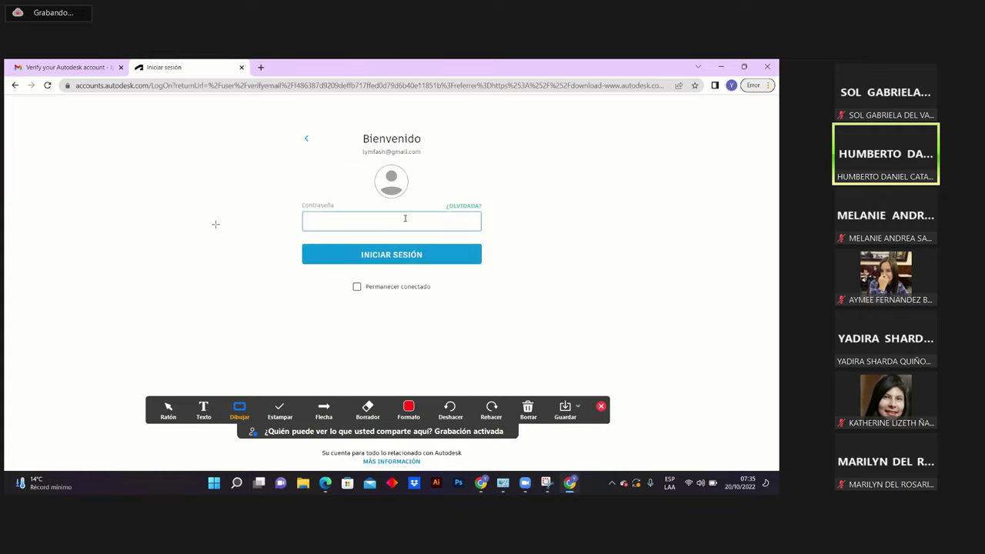
{"action": "left_click", "coordinate": [405, 219]}
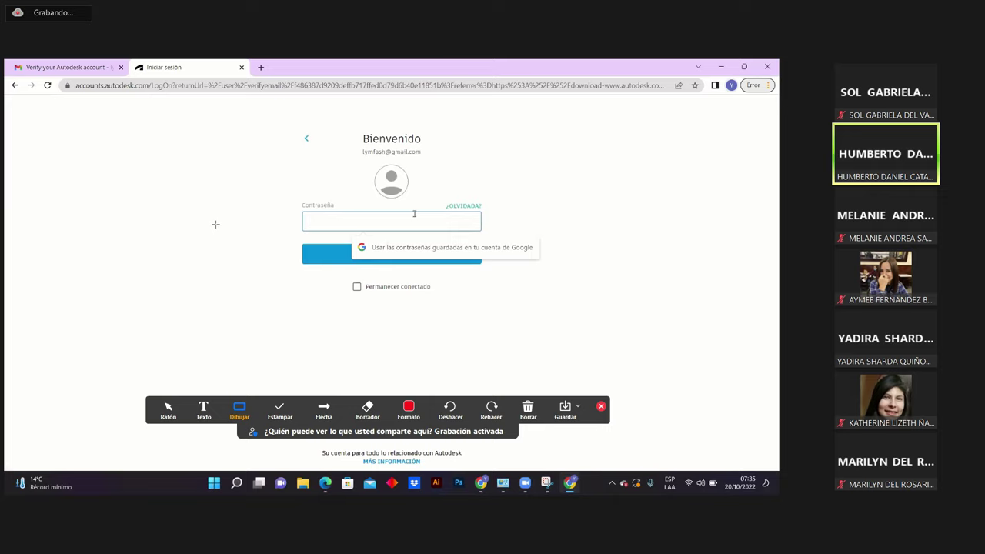
{"action": "type", "text": "l"}
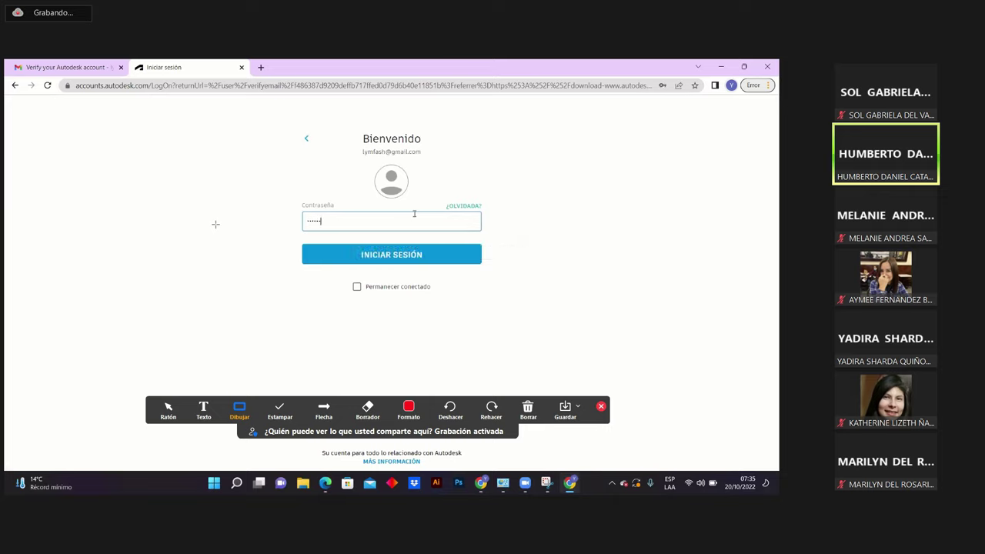
{"action": "left_click", "coordinate": [412, 252]}
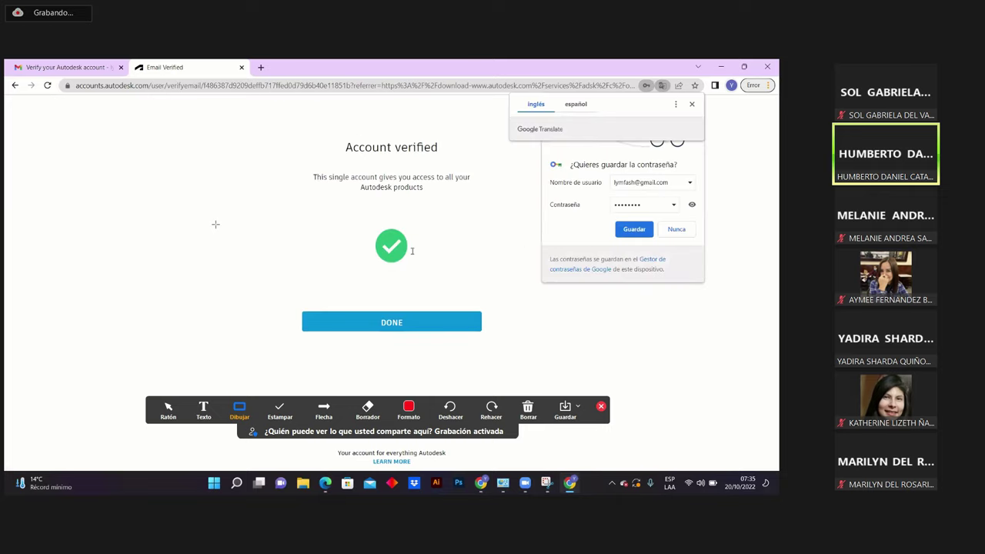
Save the password in the browser, dismiss the sync prompt and return to Gmail.
{"action": "left_click", "coordinate": [639, 237]}
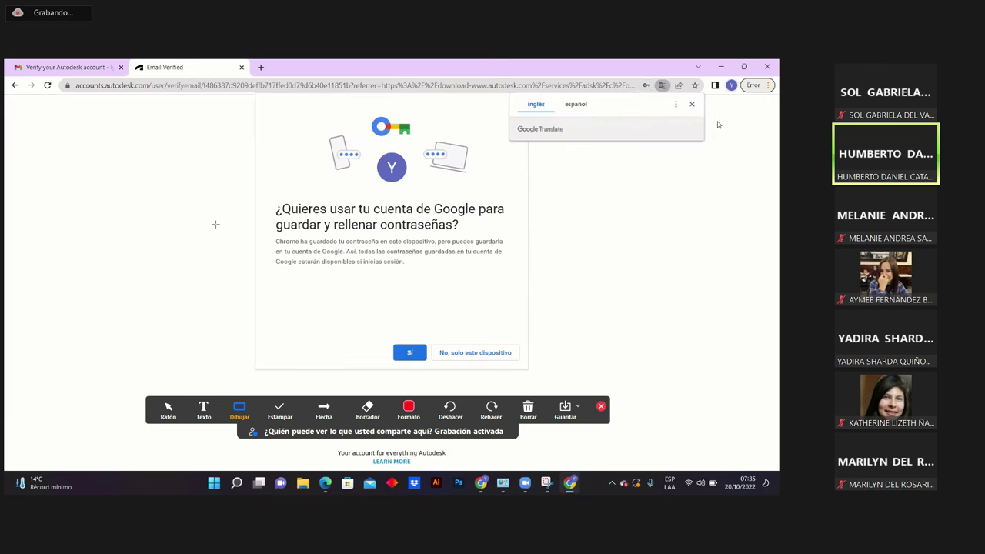
{"action": "left_click", "coordinate": [407, 351]}
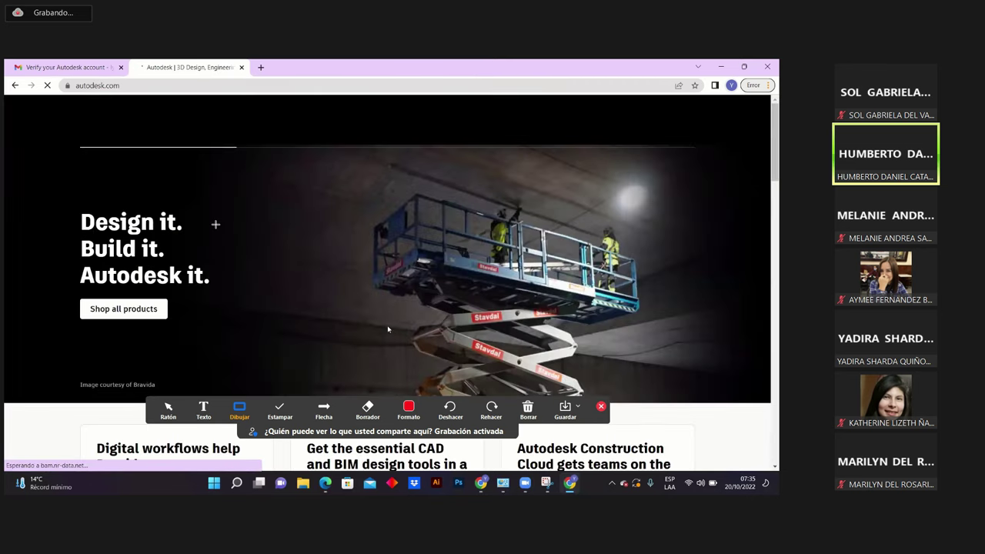
{"action": "left_click", "coordinate": [66, 67]}
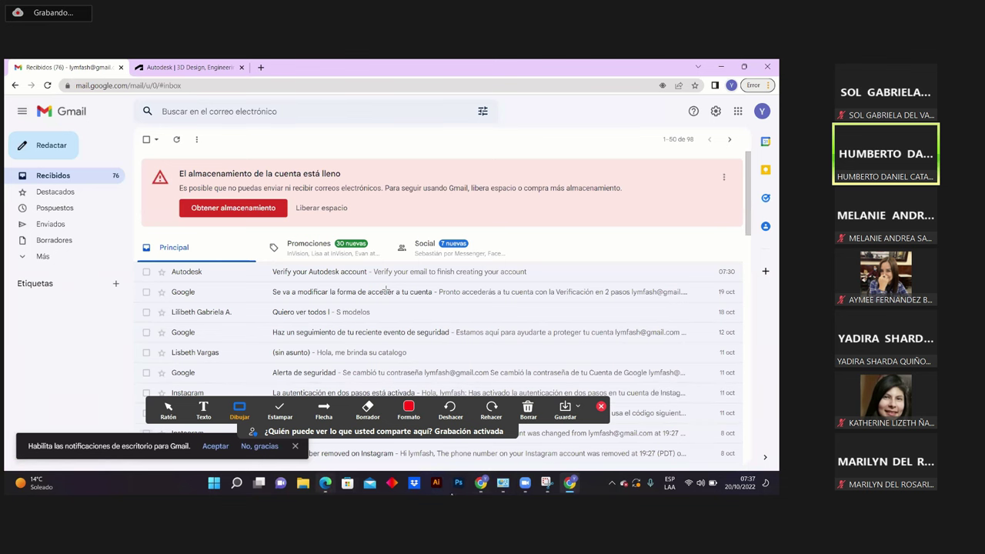
Retry educational sign-in via Get started in Edge, then reload the Gmail inbox in Chrome.
{"action": "left_click", "coordinate": [325, 483]}
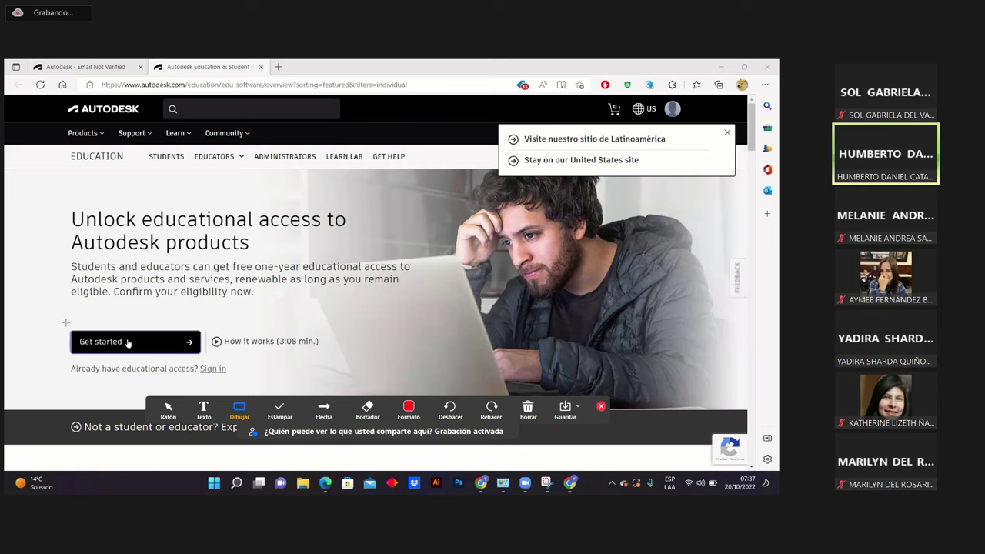
{"action": "left_click", "coordinate": [128, 343]}
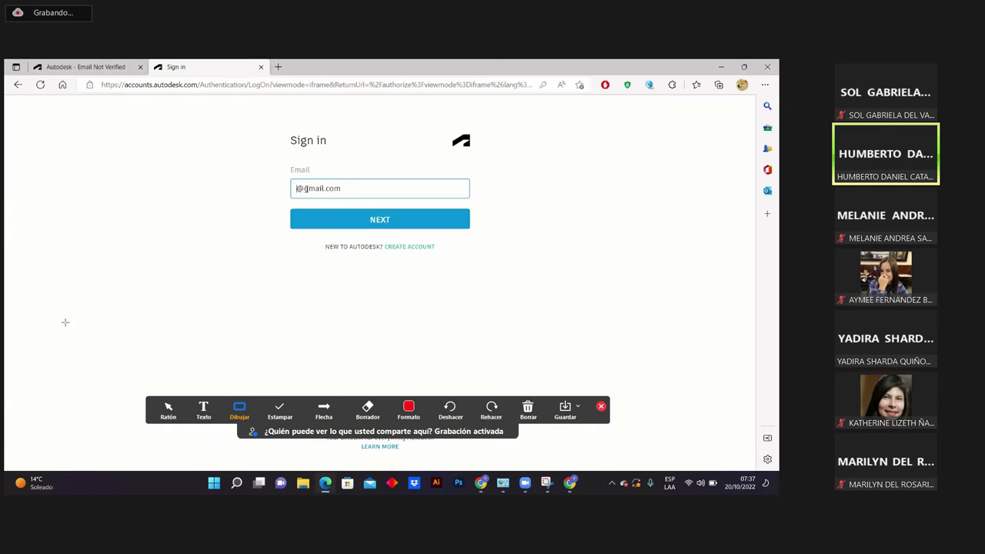
{"action": "key", "text": "Return"}
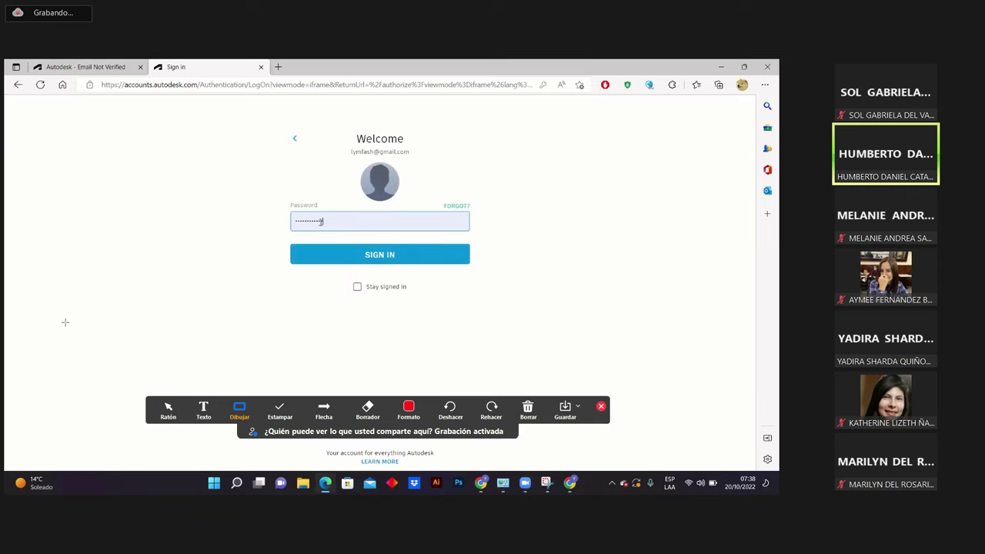
{"action": "left_click", "coordinate": [413, 257]}
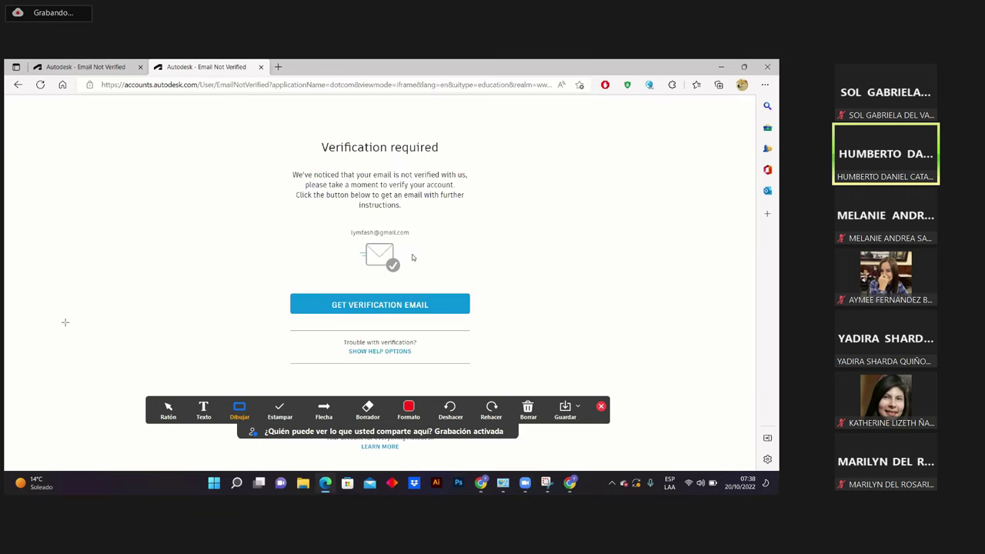
{"action": "left_click", "coordinate": [569, 482]}
{"action": "left_click", "coordinate": [47, 86]}
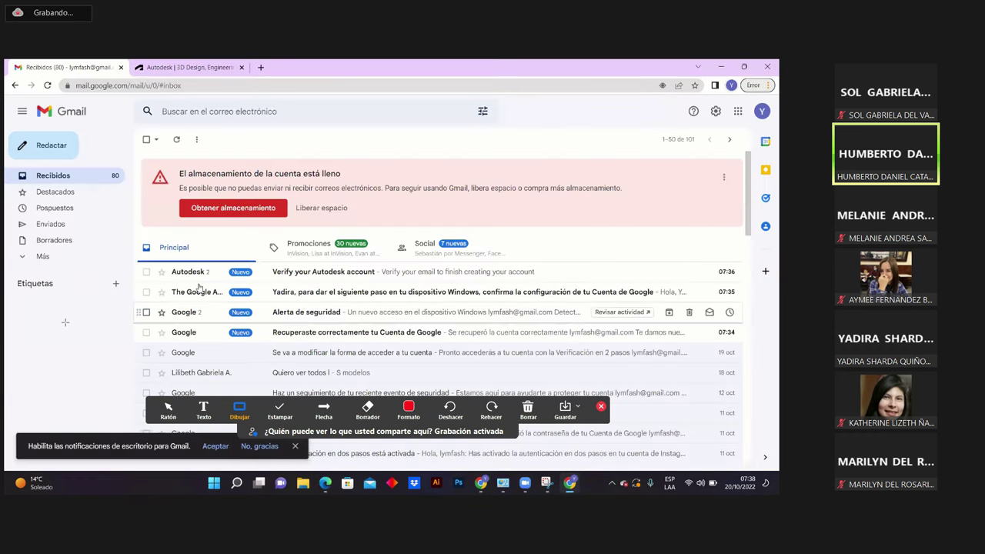
Open the newest 'Verify your Autodesk account' email, verify the address, and finish on Account verified.
{"action": "left_click", "coordinate": [200, 273]}
{"action": "scroll", "coordinate": [391, 313], "scroll_direction": "down", "scroll_amount": 1}
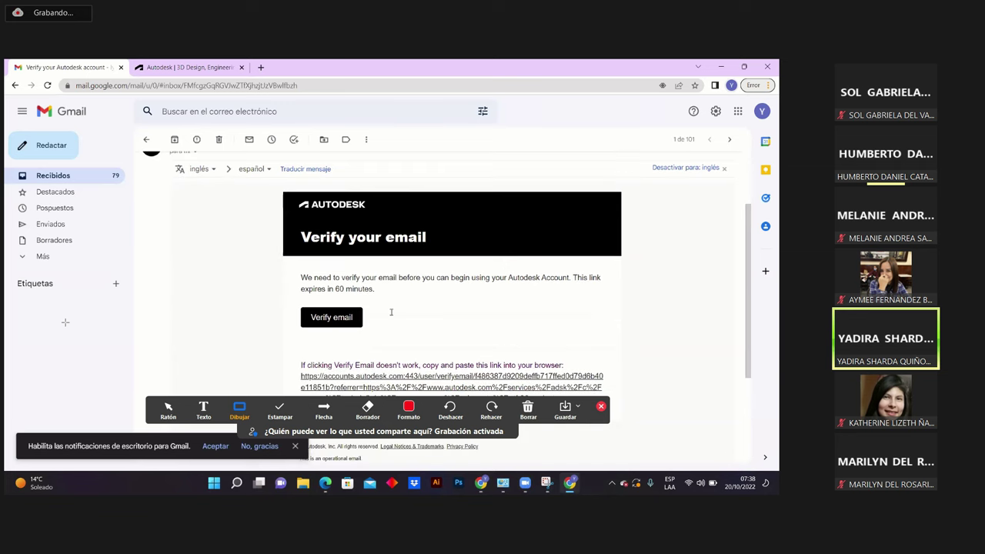
{"action": "scroll", "coordinate": [385, 316], "scroll_direction": "down", "scroll_amount": 2}
{"action": "scroll", "coordinate": [319, 317], "scroll_direction": "up", "scroll_amount": 2}
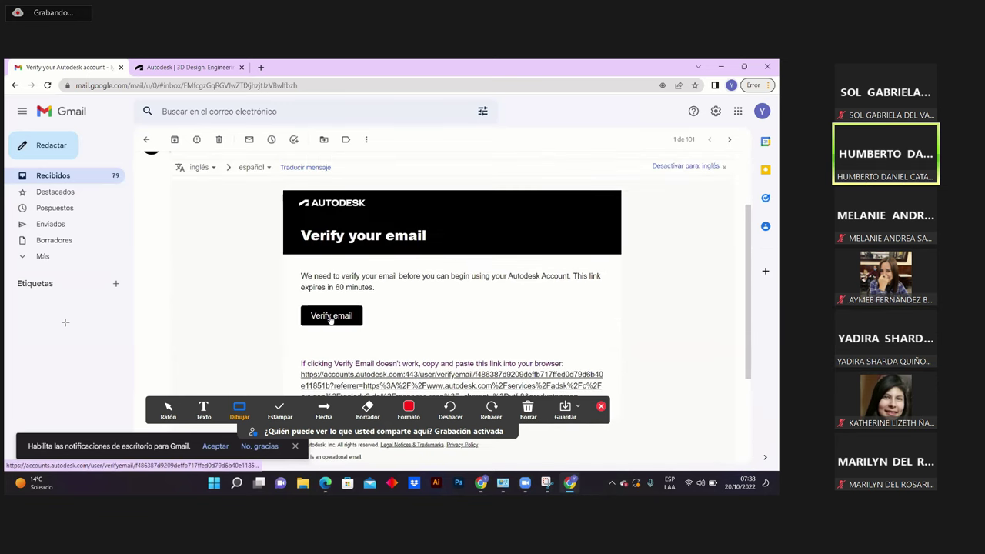
{"action": "left_click", "coordinate": [331, 316]}
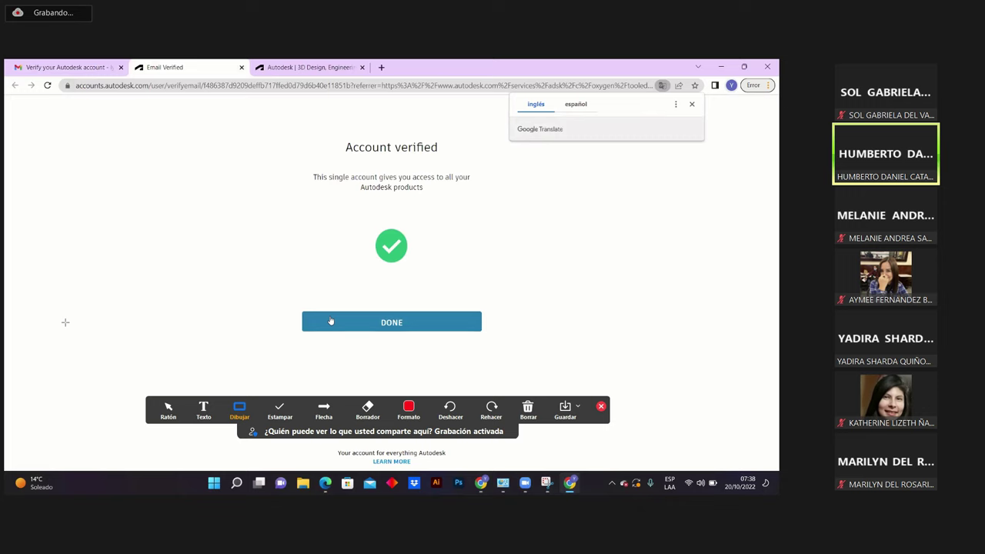
{"action": "left_click", "coordinate": [332, 322]}
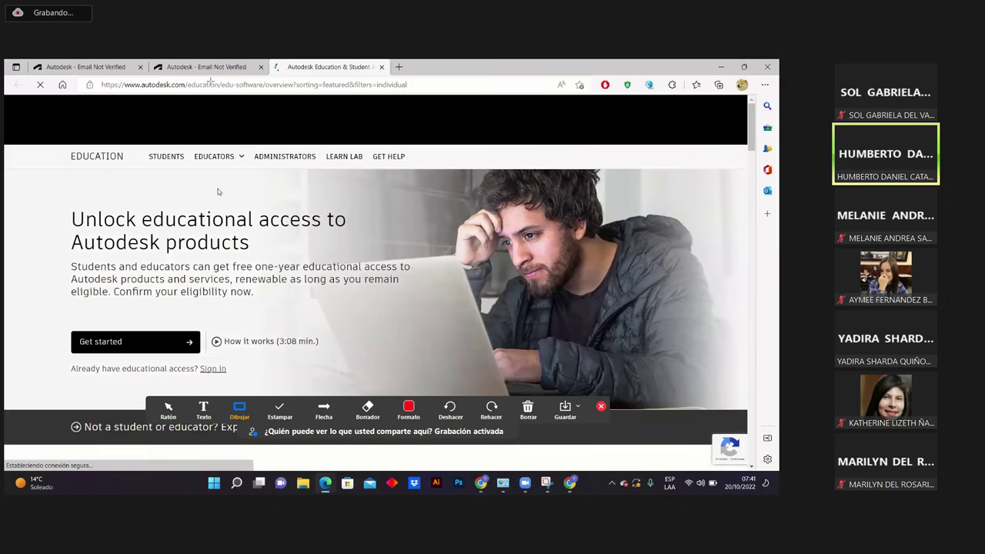
Scroll the Education product list and go to the Autodesk sign-in page.
{"action": "scroll", "coordinate": [315, 316], "scroll_direction": "down", "scroll_amount": 5}
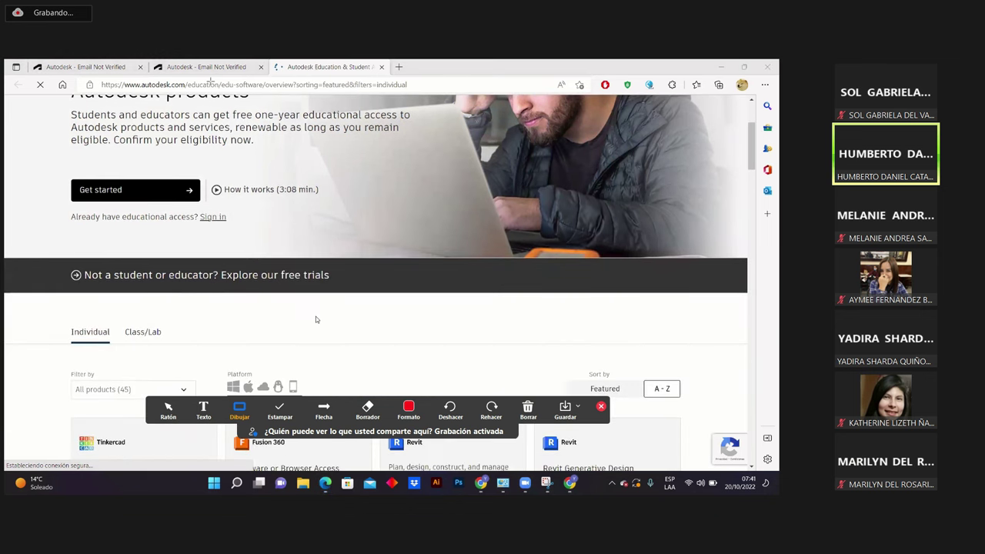
{"action": "scroll", "coordinate": [325, 335], "scroll_direction": "down", "scroll_amount": 1}
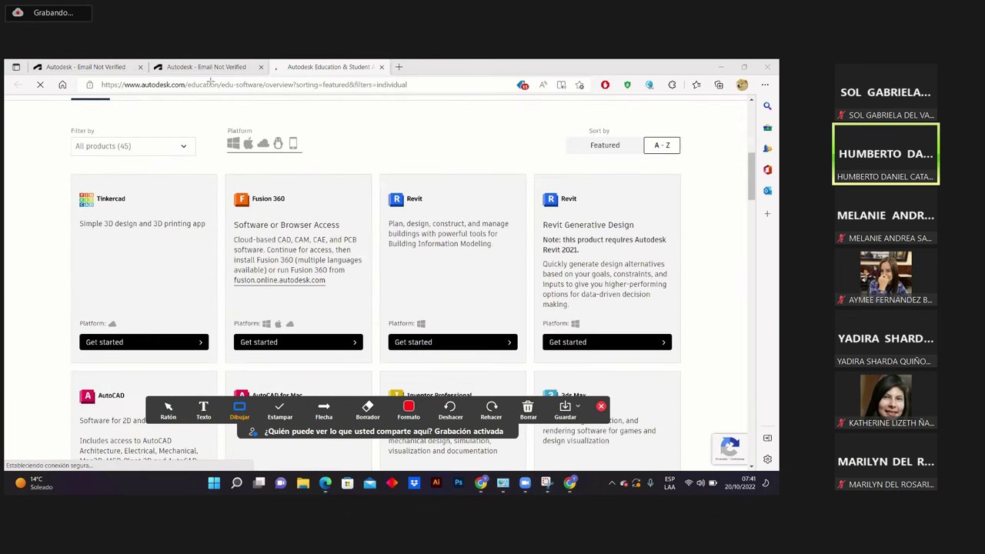
{"action": "scroll", "coordinate": [295, 391], "scroll_direction": "down", "scroll_amount": 2}
{"action": "scroll", "coordinate": [742, 262], "scroll_direction": "up", "scroll_amount": 1}
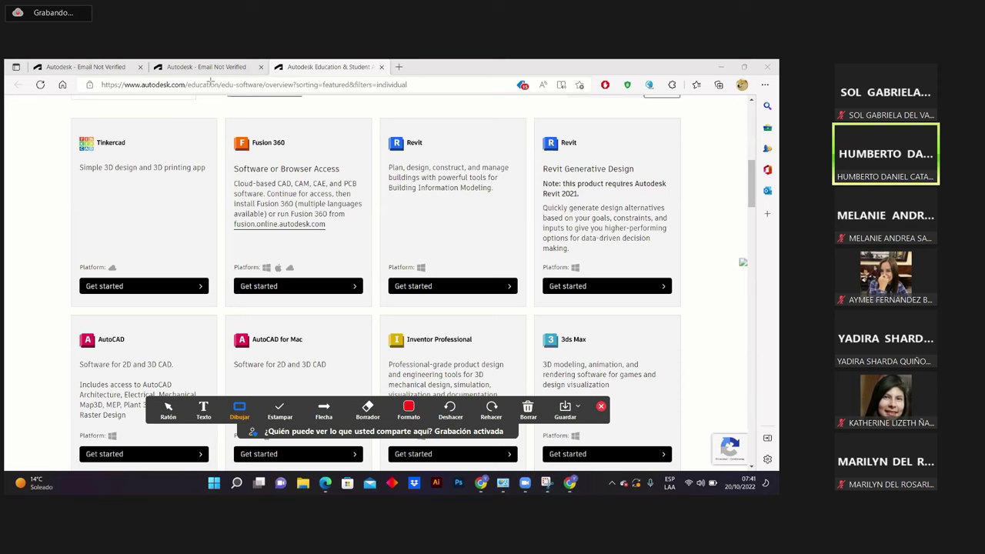
{"action": "scroll", "coordinate": [742, 262], "scroll_direction": "down", "scroll_amount": 2}
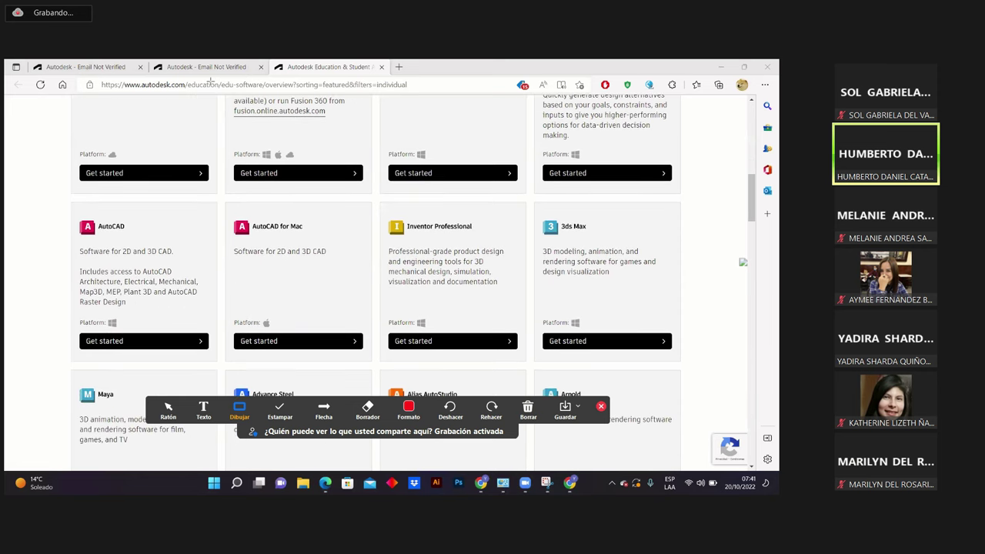
{"action": "left_click", "coordinate": [127, 341]}
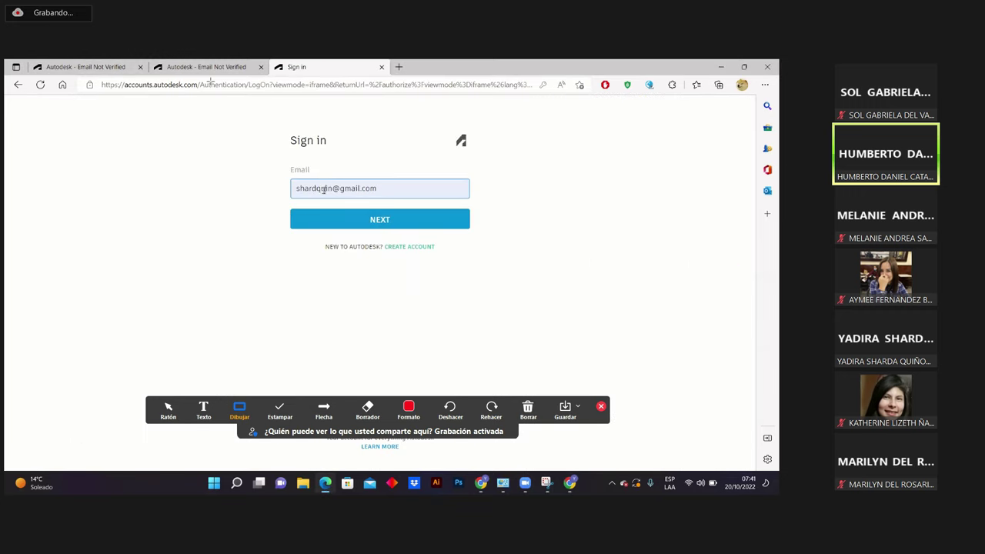
Sign in with the saved email and autofilled password.
{"action": "left_click_drag", "start_coordinate": [324, 190], "coordinate": [293, 189]}
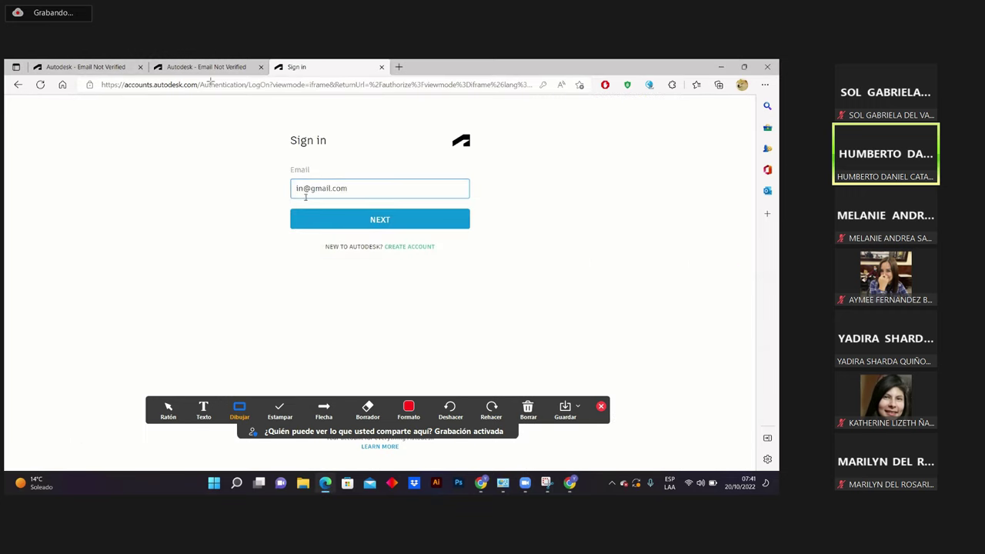
{"action": "left_click", "coordinate": [353, 219]}
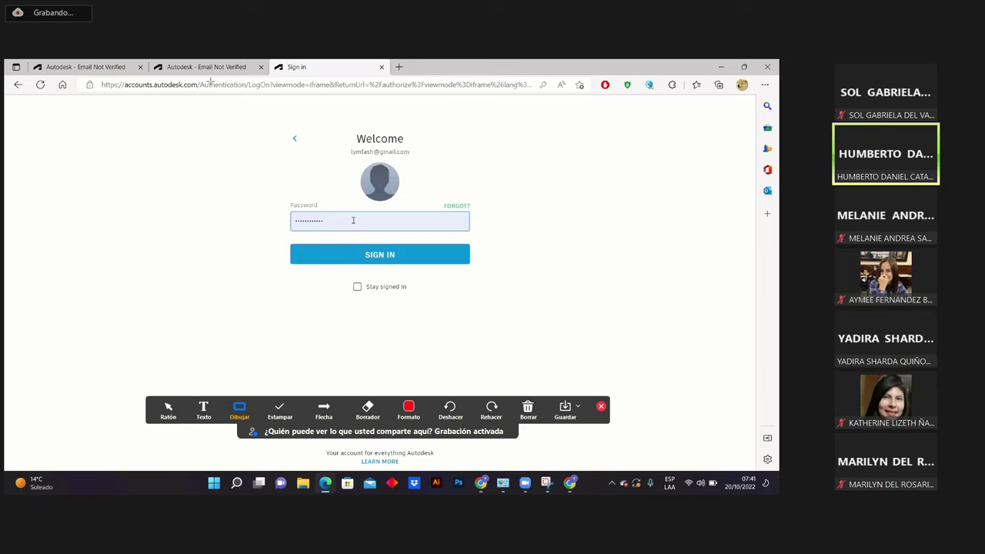
{"action": "left_click", "coordinate": [353, 220]}
{"action": "left_click", "coordinate": [338, 257]}
{"action": "left_click", "coordinate": [379, 254]}
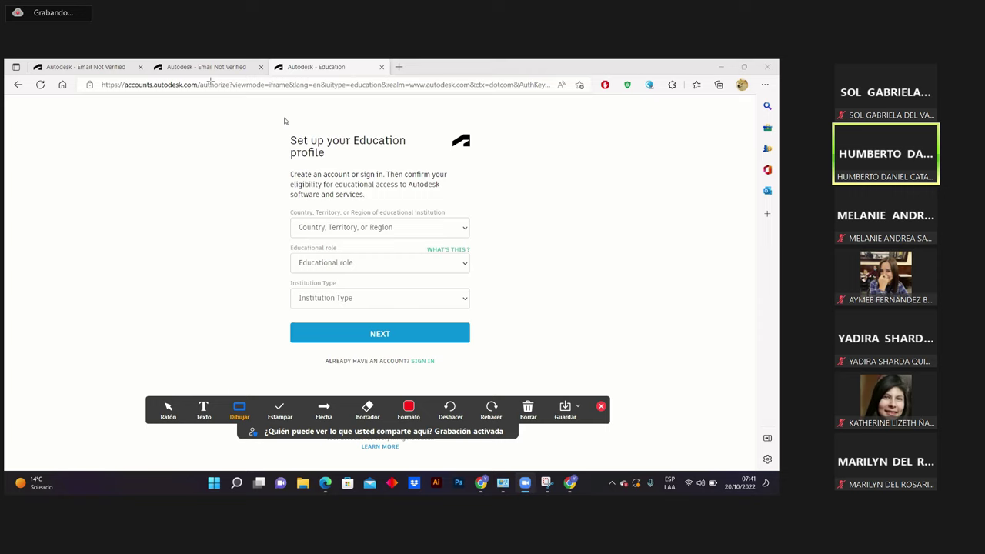
Set the profile to Peru, Student and University/Post-Secondary, add the birth date, and continue.
{"action": "left_click_drag", "start_coordinate": [277, 206], "coordinate": [481, 244]}
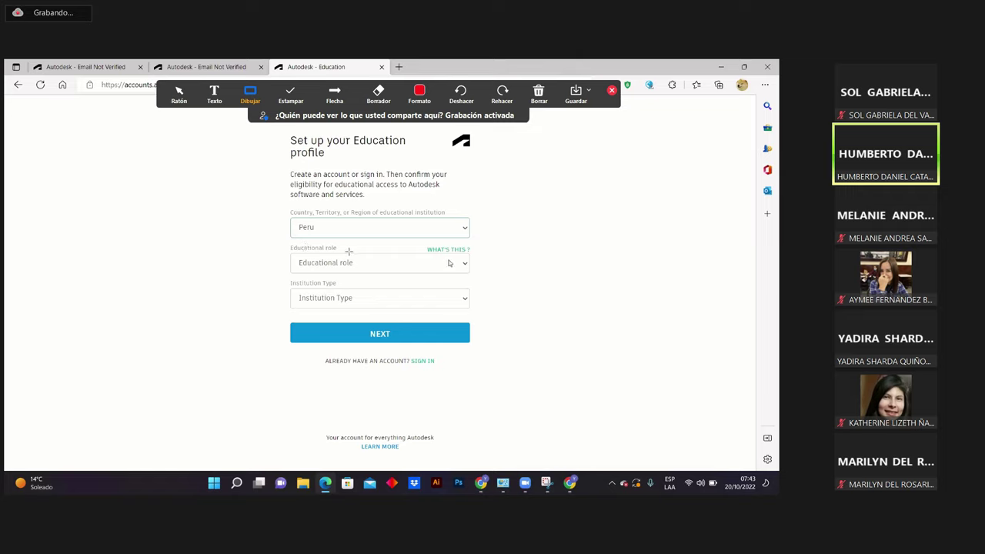
{"action": "left_click", "coordinate": [465, 265]}
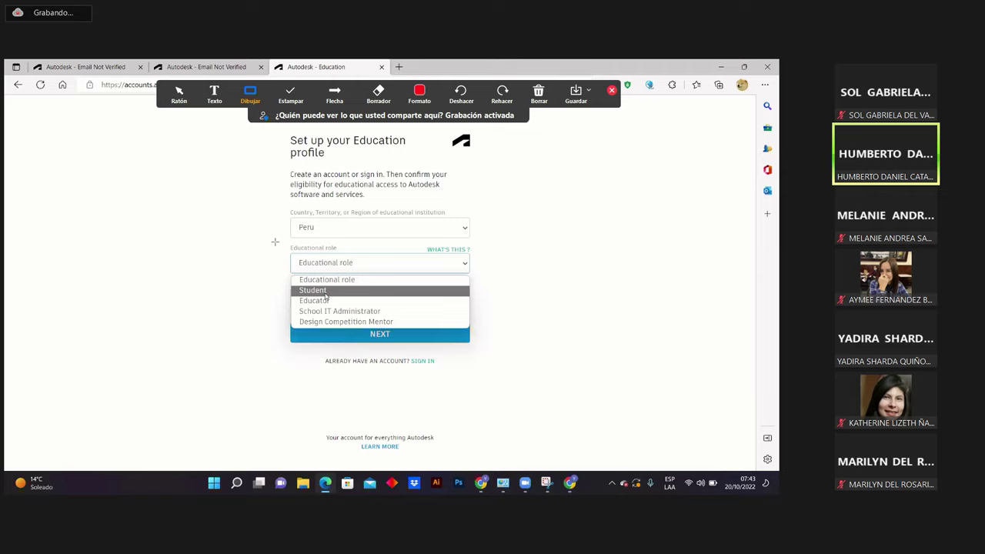
{"action": "left_click", "coordinate": [354, 294]}
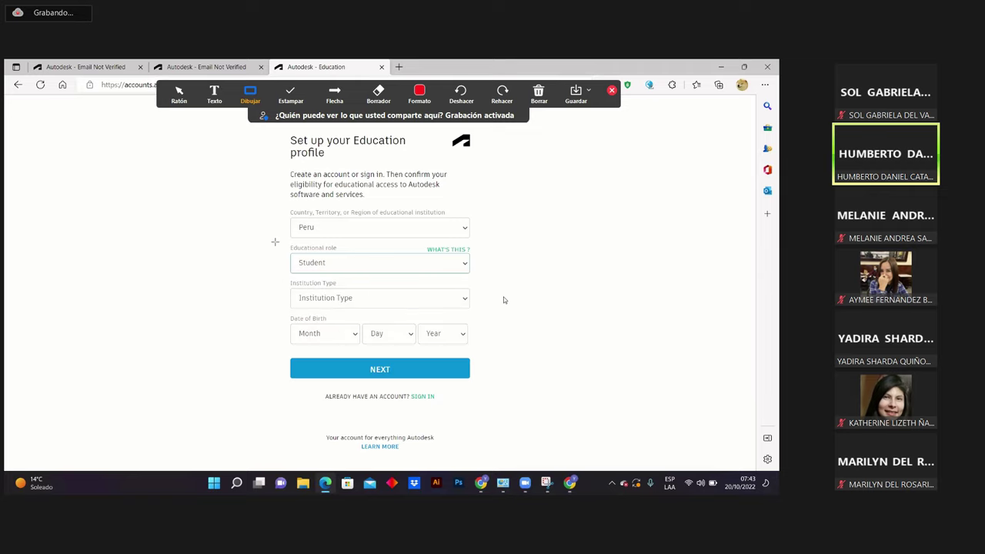
{"action": "left_click", "coordinate": [465, 301]}
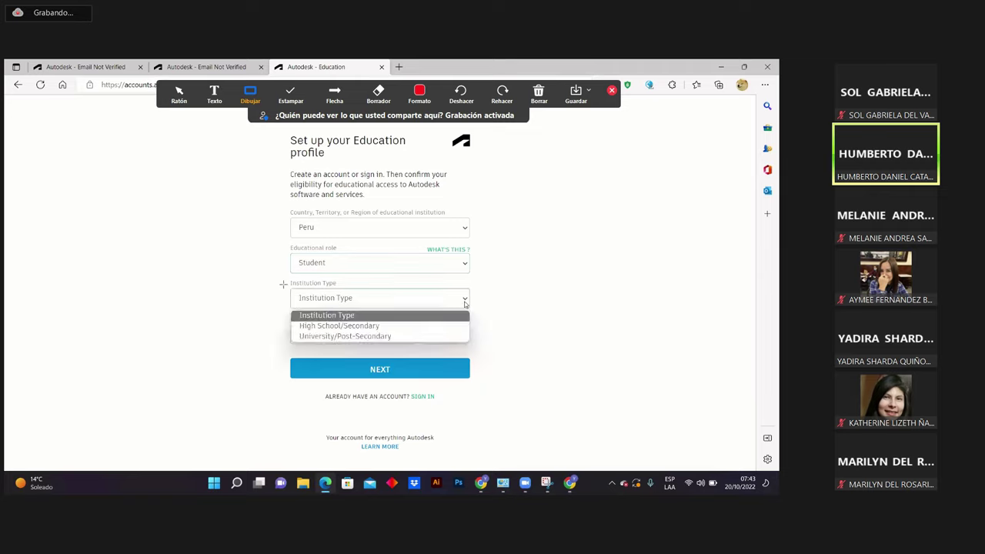
{"action": "left_click", "coordinate": [421, 339]}
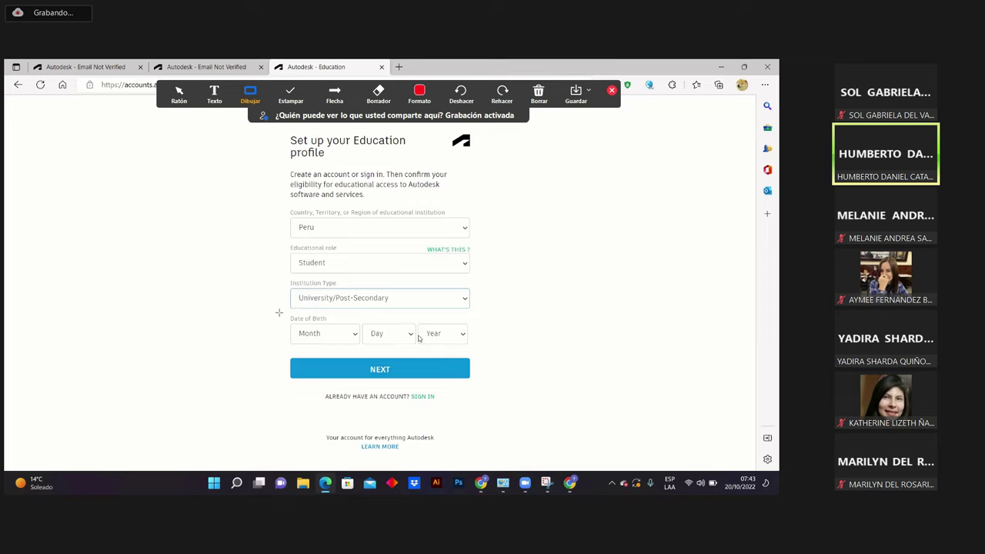
{"action": "left_click", "coordinate": [354, 334]}
{"action": "left_click", "coordinate": [317, 255]}
{"action": "left_click", "coordinate": [376, 372]}
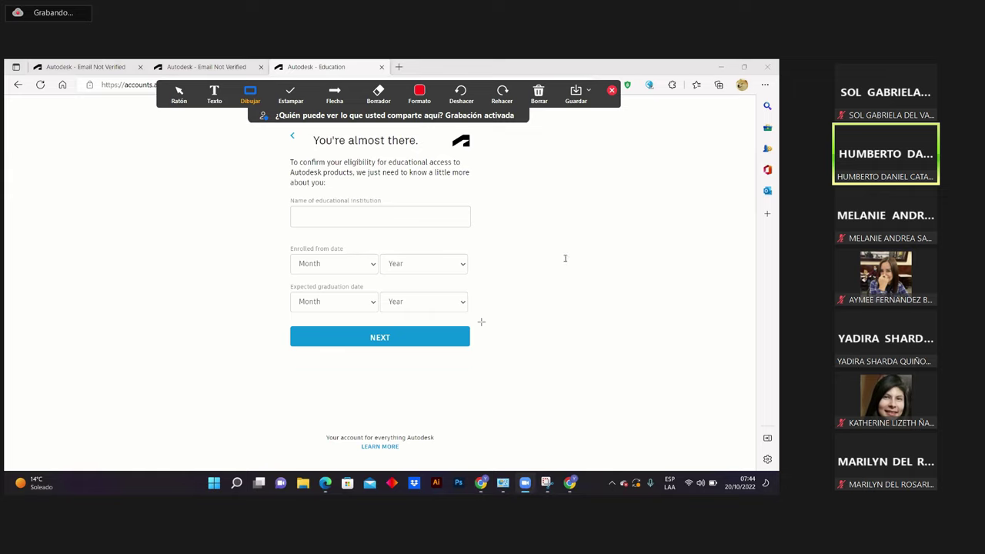
Register Instituto San Ignacio de Loyola (San Isidro) via 'ISIL', studying March 2018–June 2023, and continue.
{"action": "left_click", "coordinate": [396, 213]}
{"action": "type", "text": "IS"}
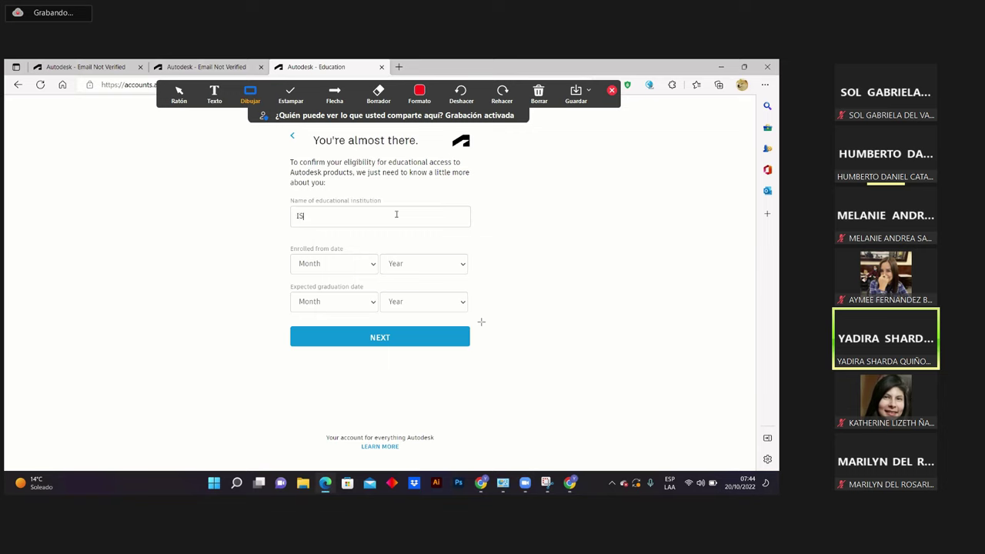
{"action": "type", "text": "IL"}
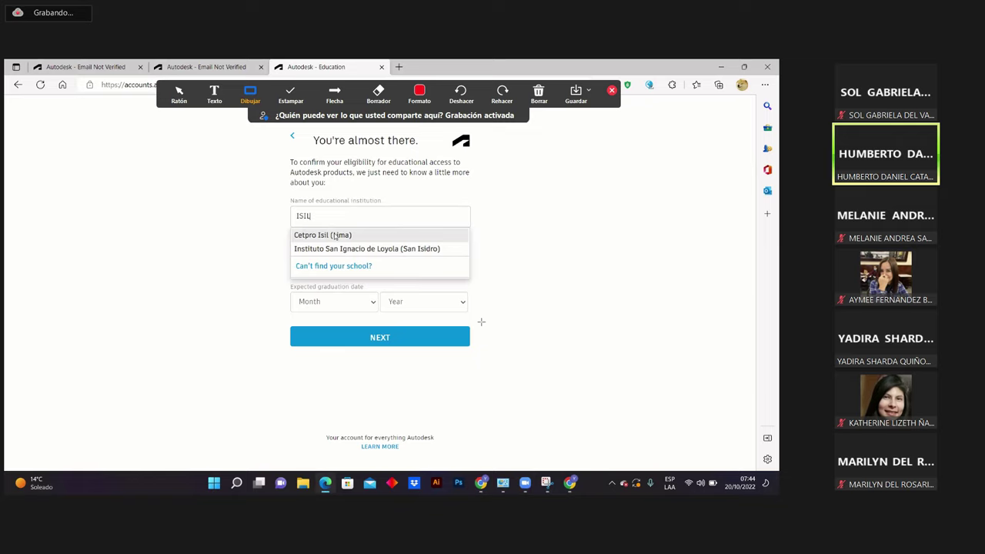
{"action": "left_click", "coordinate": [334, 248]}
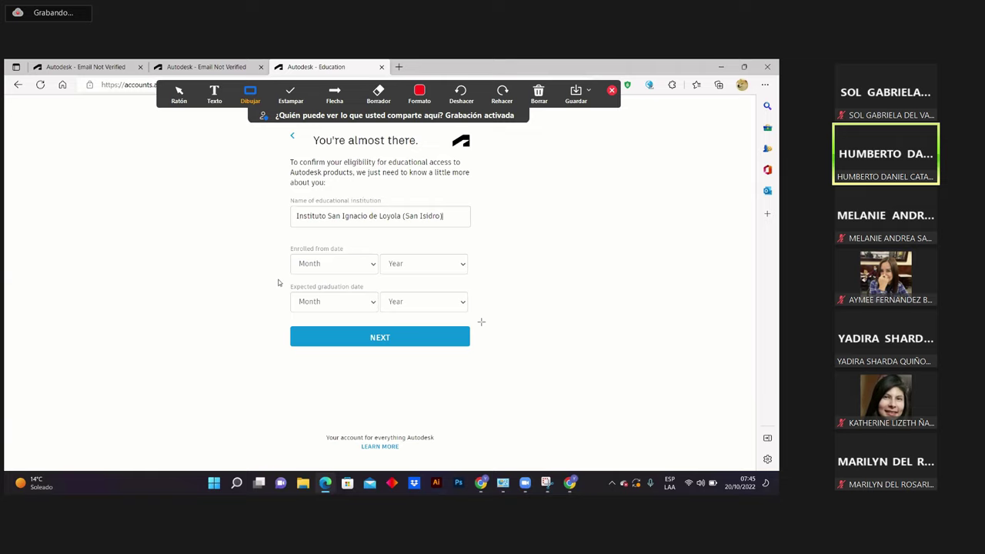
{"action": "left_click", "coordinate": [412, 302]}
{"action": "left_click", "coordinate": [367, 337]}
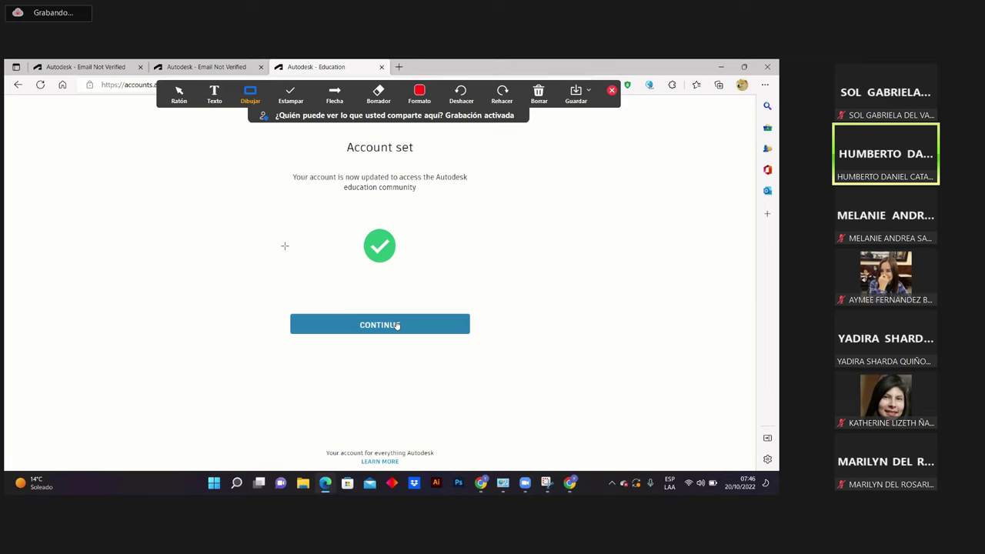
{"action": "left_click", "coordinate": [397, 326]}
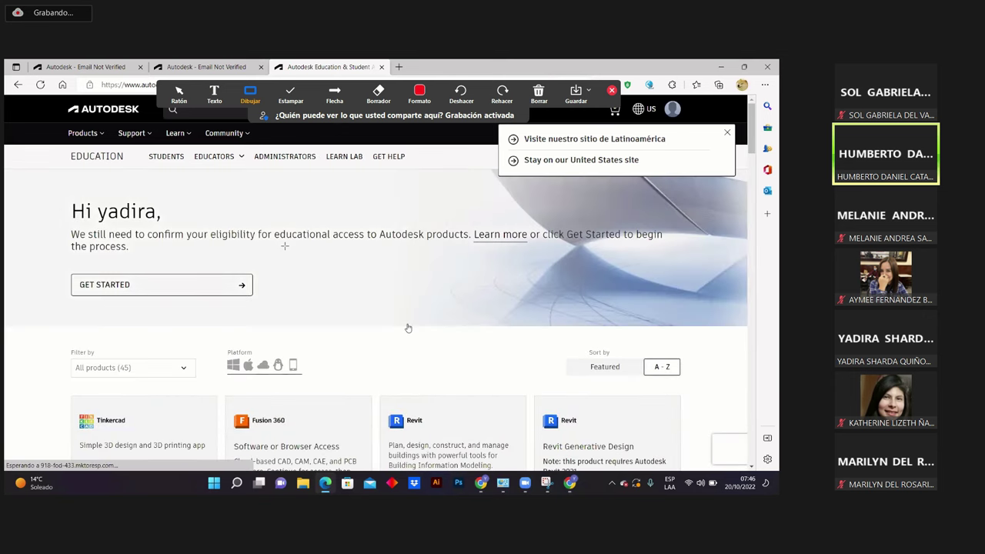
Scroll the products grid to the AutoCAD card and box it with a red rectangle.
{"action": "scroll", "coordinate": [403, 395], "scroll_direction": "down", "scroll_amount": 2}
{"action": "scroll", "coordinate": [413, 387], "scroll_direction": "down", "scroll_amount": 2}
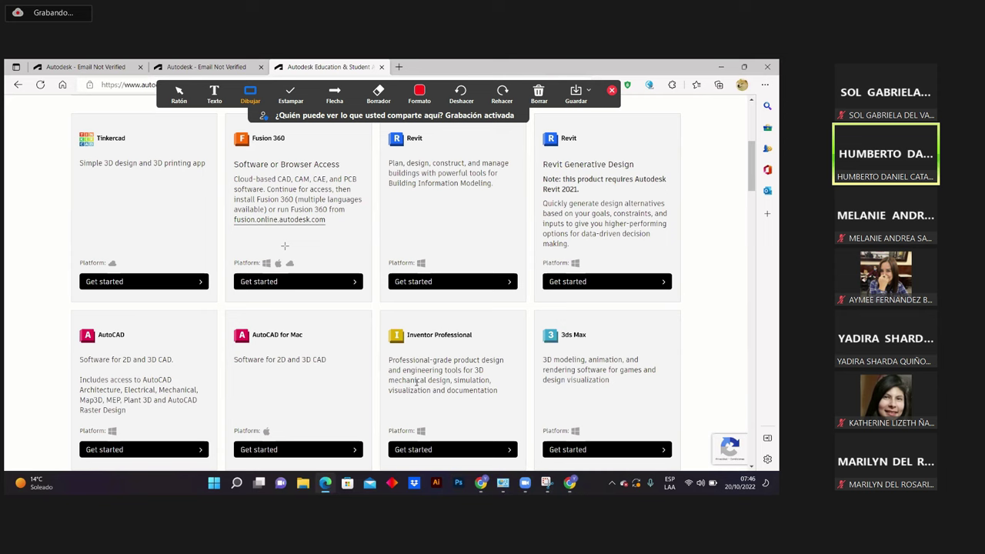
{"action": "scroll", "coordinate": [417, 382], "scroll_direction": "up", "scroll_amount": 1}
{"action": "scroll", "coordinate": [416, 382], "scroll_direction": "up", "scroll_amount": 3}
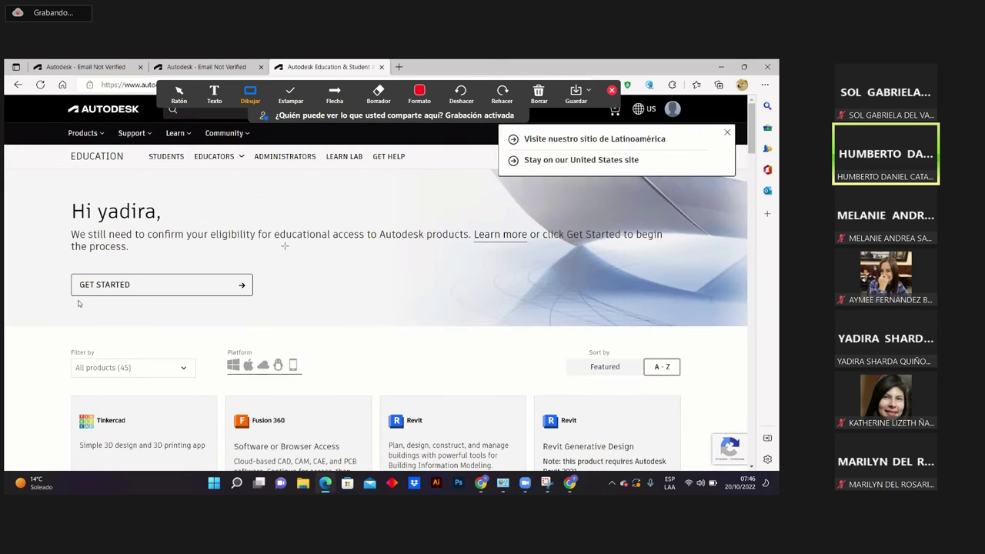
{"action": "scroll", "coordinate": [295, 362], "scroll_direction": "down", "scroll_amount": 2}
{"action": "scroll", "coordinate": [294, 362], "scroll_direction": "down", "scroll_amount": 2}
{"action": "scroll", "coordinate": [295, 361], "scroll_direction": "down", "scroll_amount": 1}
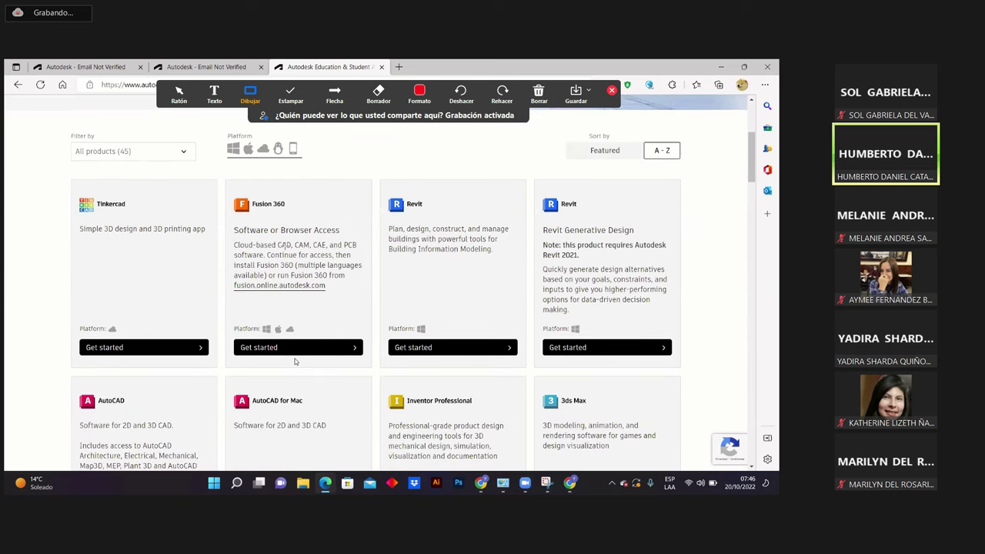
{"action": "scroll", "coordinate": [295, 361], "scroll_direction": "down", "scroll_amount": 1}
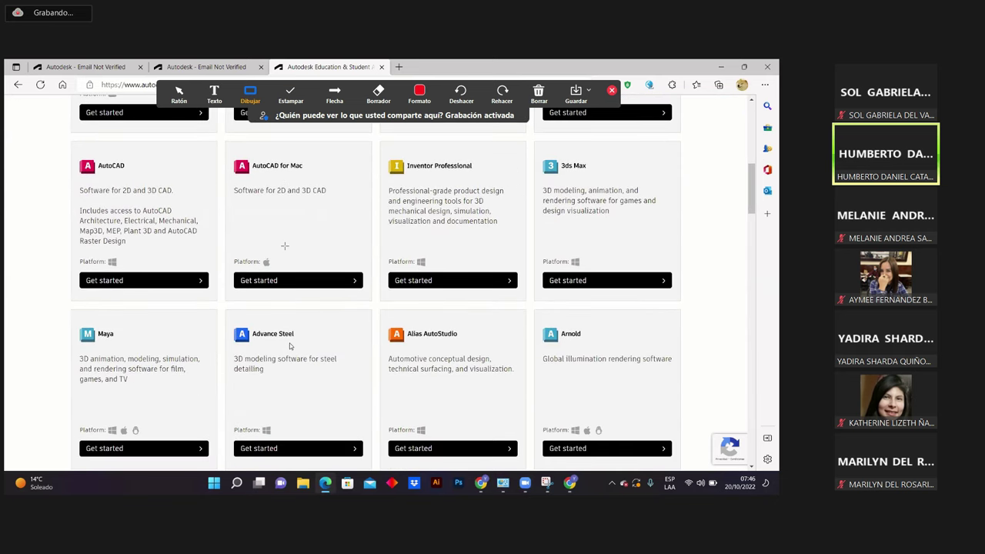
{"action": "scroll", "coordinate": [290, 346], "scroll_direction": "up", "scroll_amount": 1}
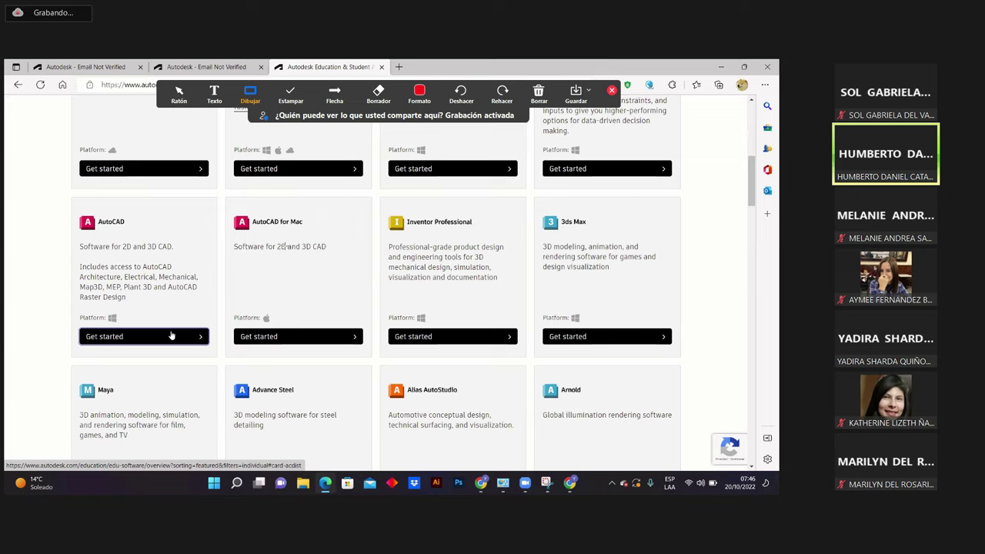
{"action": "scroll", "coordinate": [171, 335], "scroll_direction": "up", "scroll_amount": 2}
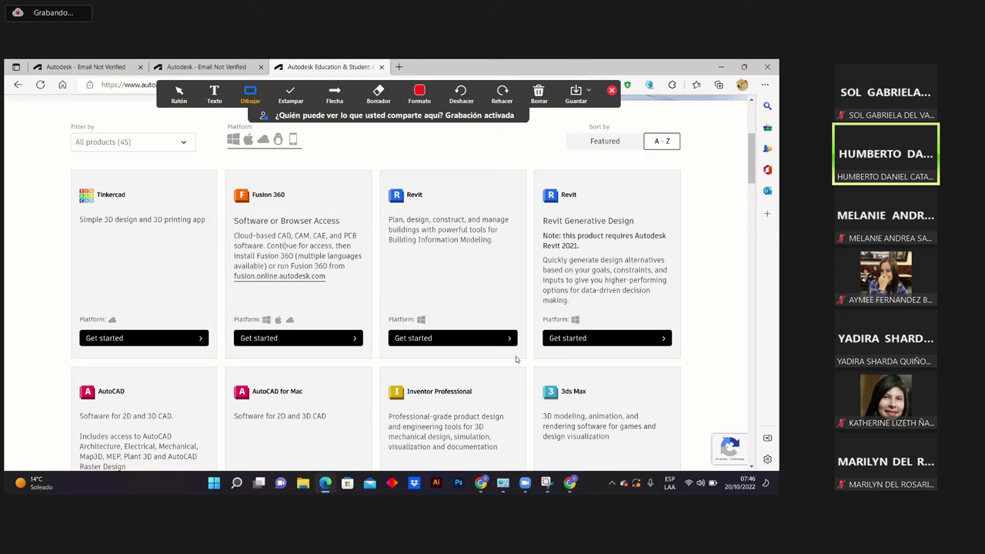
{"action": "scroll", "coordinate": [578, 406], "scroll_direction": "down", "scroll_amount": 1}
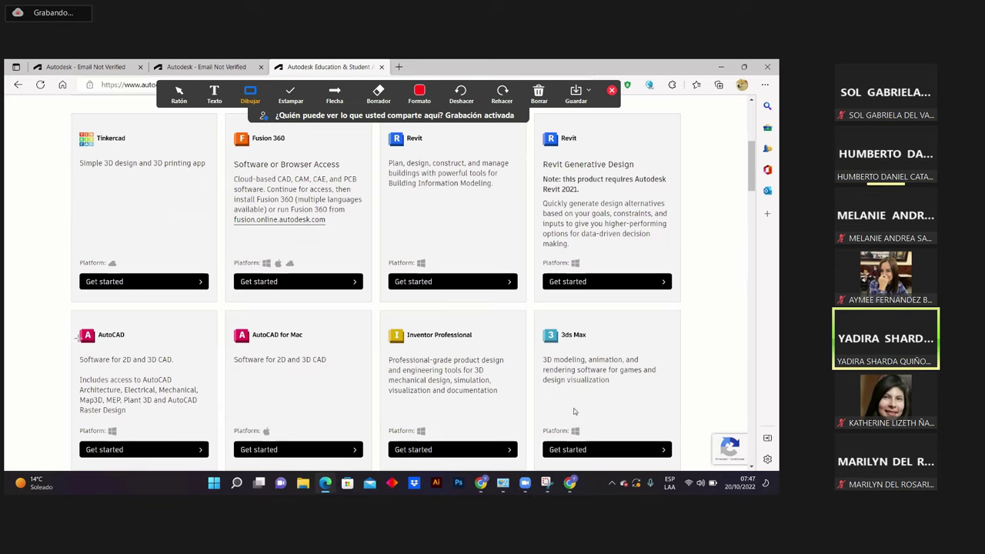
{"action": "left_click_drag", "start_coordinate": [70, 309], "coordinate": [224, 465]}
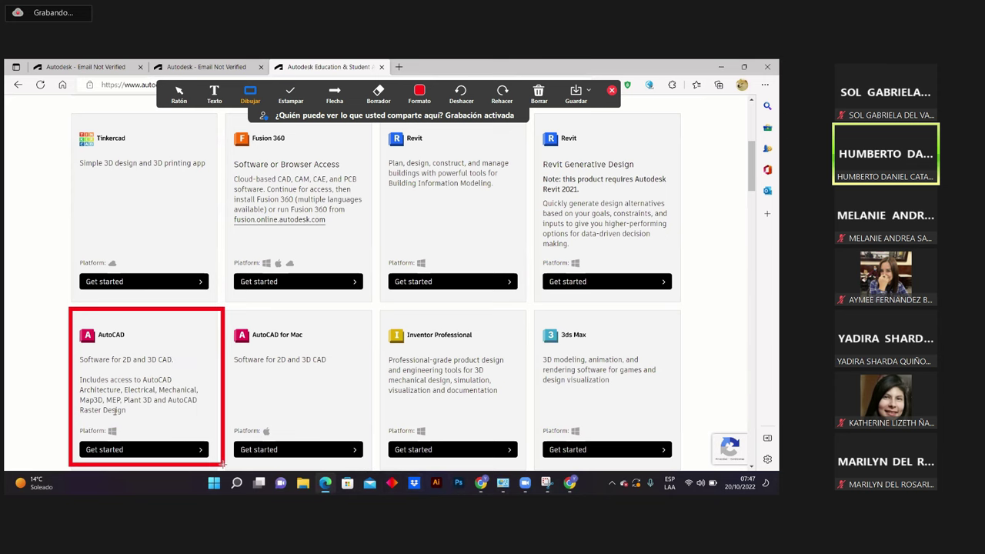
Erase the red outline and request AutoCAD, scrolling the SheerID eligibility form to CONFIRM.
{"action": "left_click", "coordinate": [104, 450]}
{"action": "left_click", "coordinate": [538, 92]}
{"action": "left_click", "coordinate": [548, 116]}
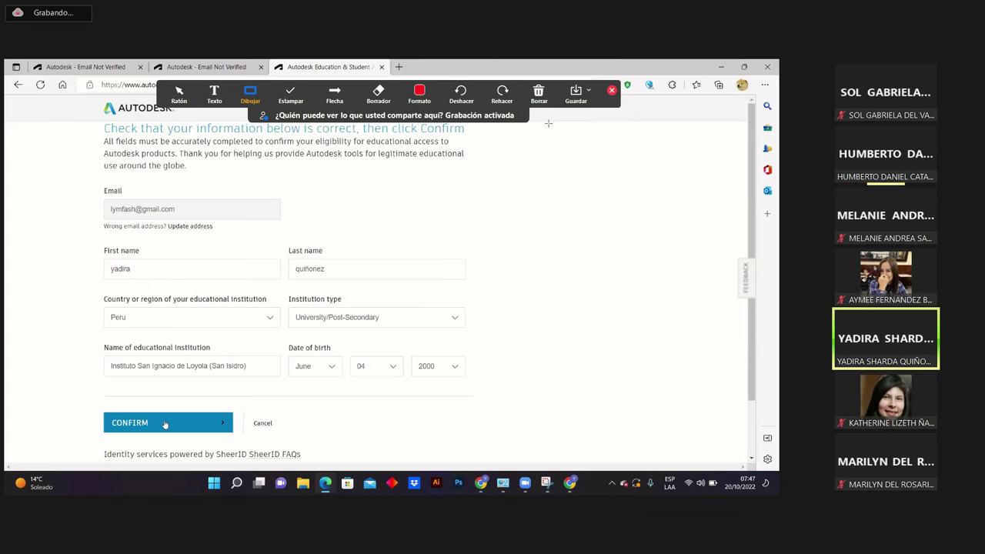
{"action": "scroll", "coordinate": [163, 425], "scroll_direction": "down", "scroll_amount": 1}
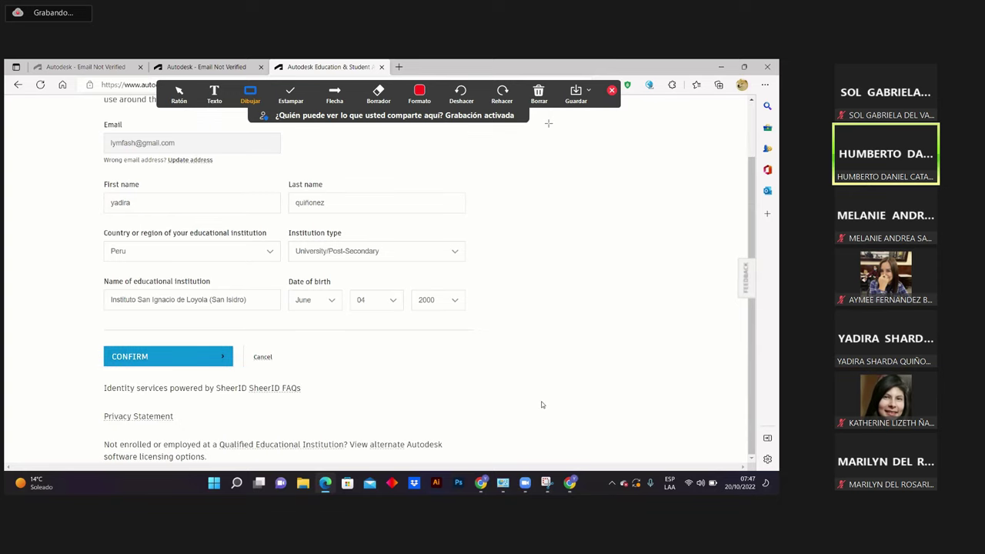
Confirm the eligibility details and outline the document upload area in red.
{"action": "left_click", "coordinate": [159, 360]}
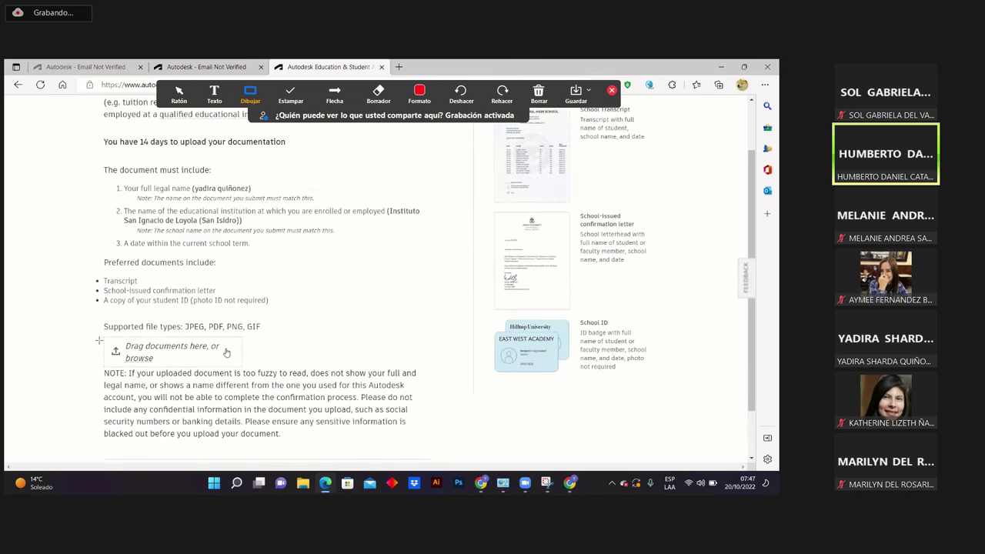
{"action": "scroll", "coordinate": [326, 352], "scroll_direction": "up", "scroll_amount": 1}
{"action": "scroll", "coordinate": [326, 352], "scroll_direction": "down", "scroll_amount": 1}
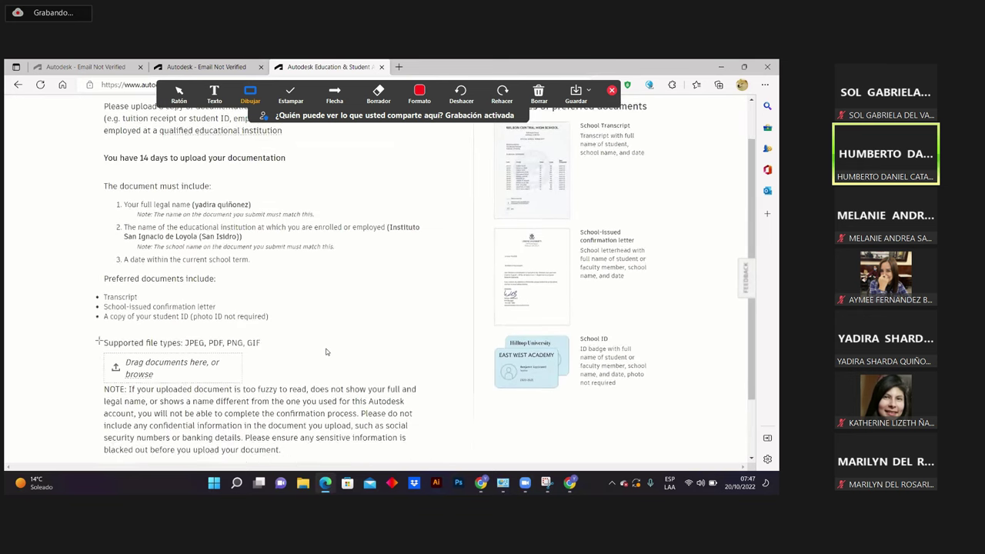
{"action": "scroll", "coordinate": [326, 351], "scroll_direction": "down", "scroll_amount": 1}
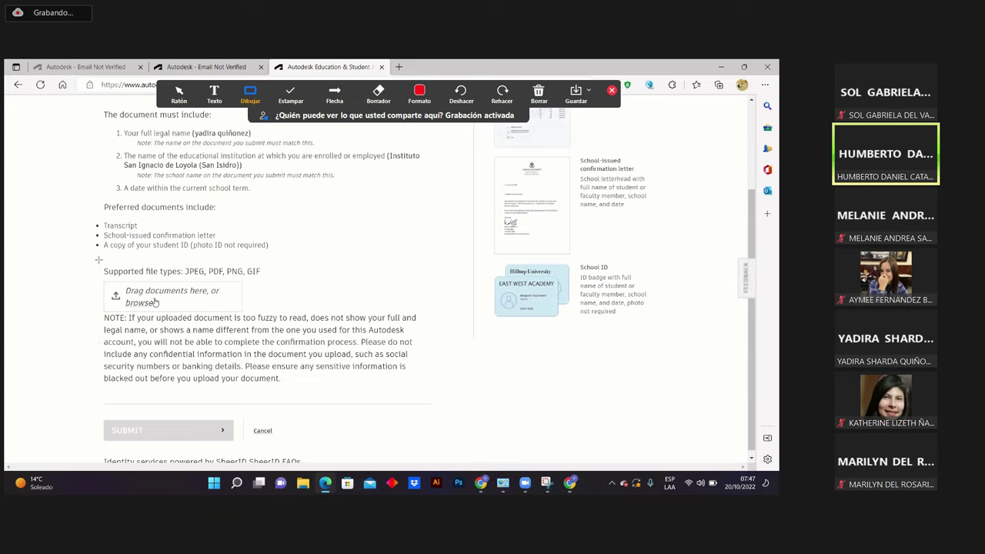
{"action": "left_click_drag", "start_coordinate": [94, 259], "coordinate": [205, 310]}
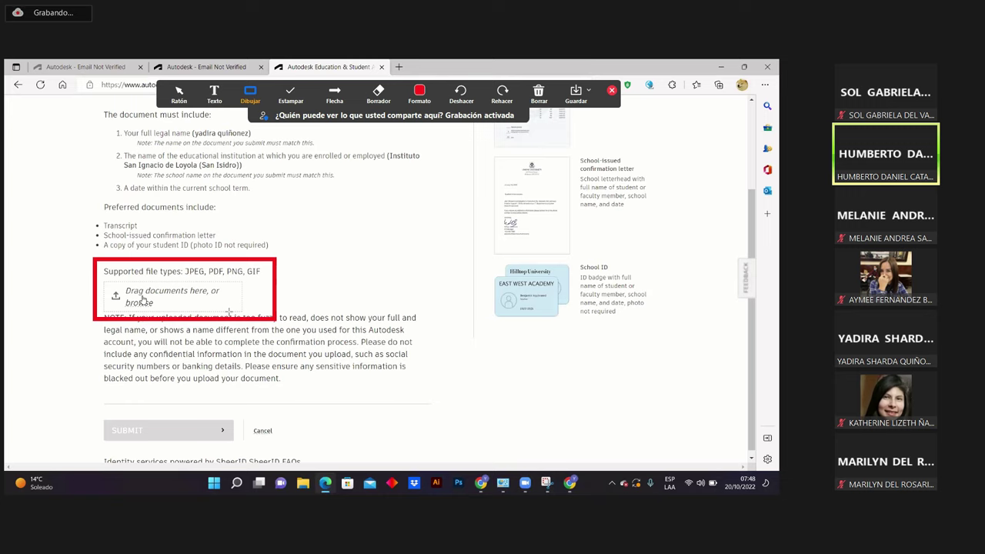
Upload the proof jpg from Descargas, submit it for review, and switch browser windows.
{"action": "left_click", "coordinate": [143, 300]}
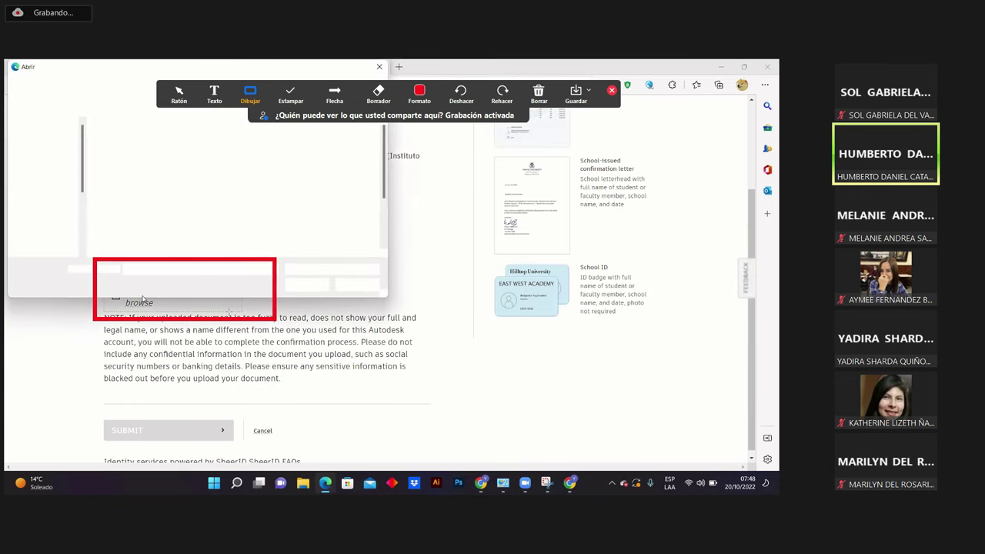
{"action": "left_click", "coordinate": [538, 92]}
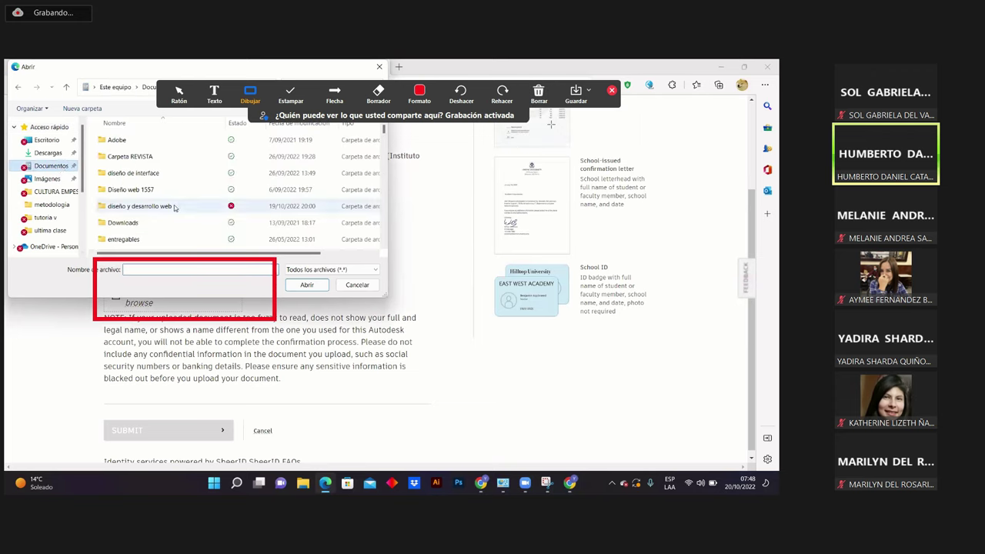
{"action": "left_click", "coordinate": [550, 123]}
{"action": "left_click", "coordinate": [47, 152]}
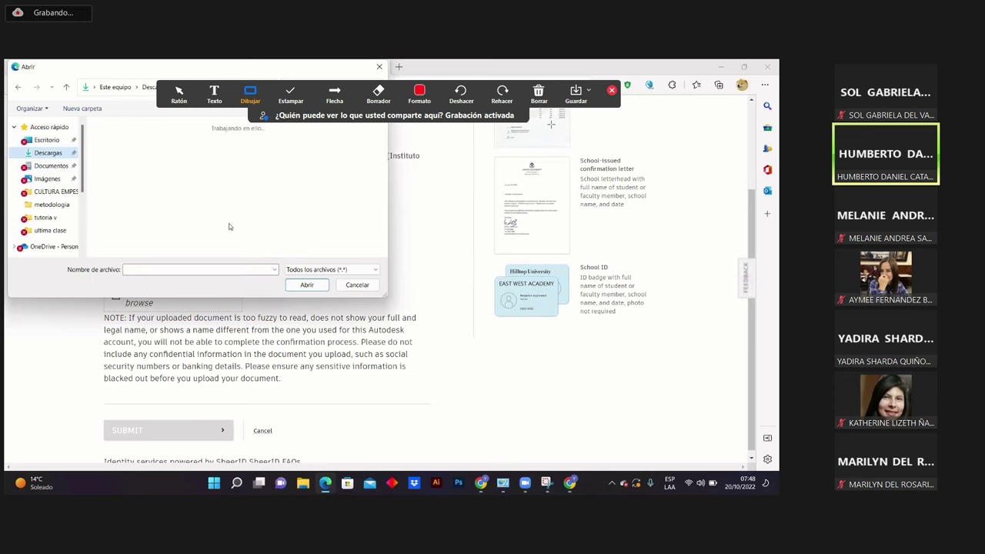
{"action": "left_click", "coordinate": [125, 169]}
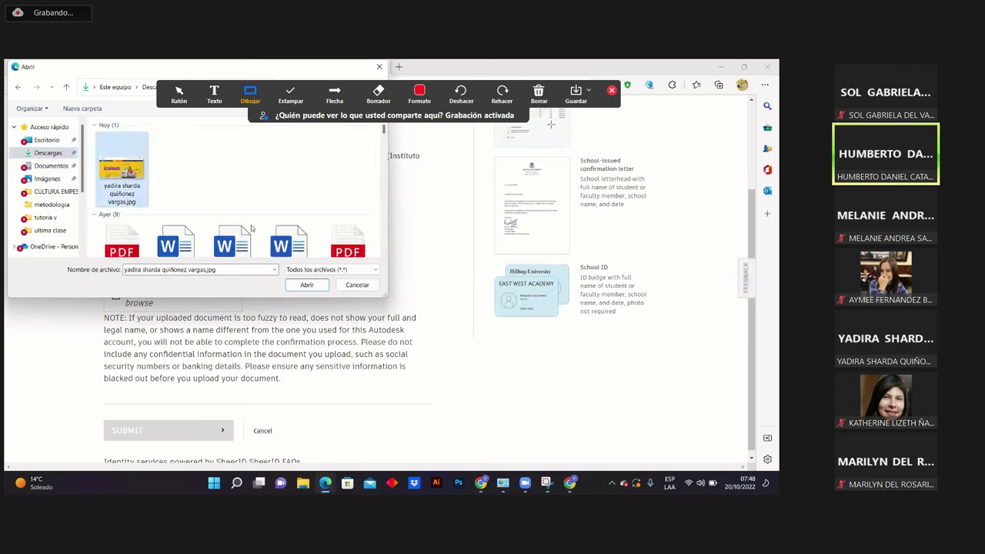
{"action": "left_click", "coordinate": [306, 290]}
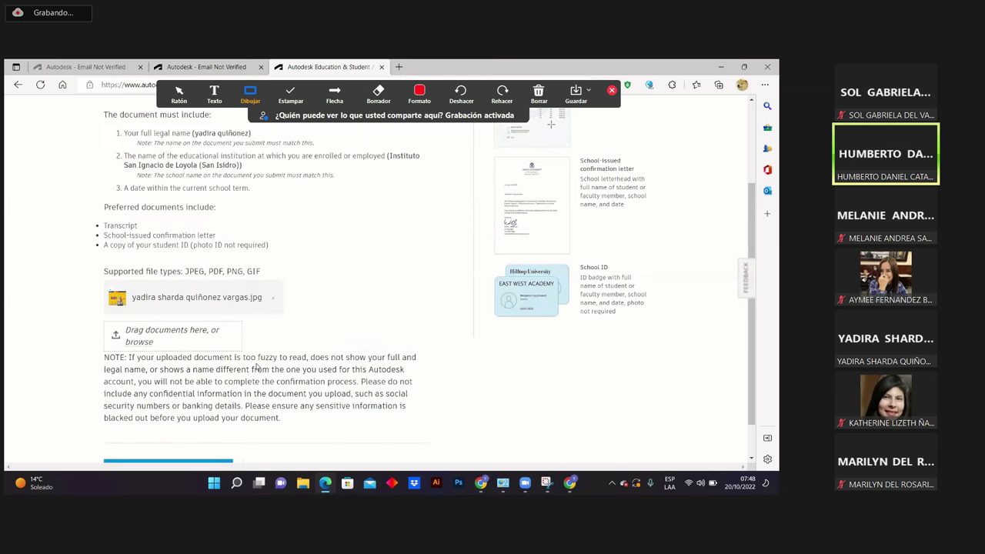
{"action": "scroll", "coordinate": [279, 386], "scroll_direction": "down", "scroll_amount": 1}
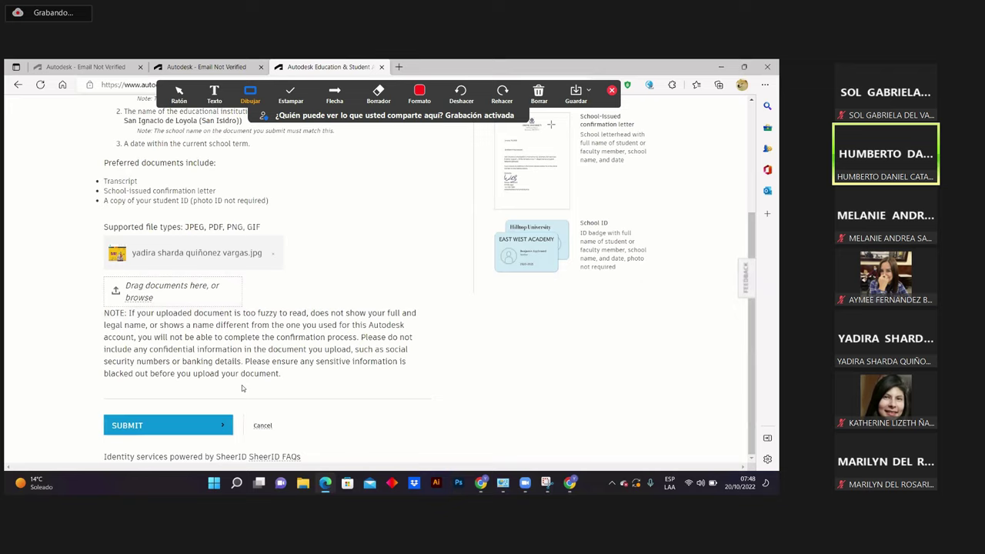
{"action": "left_click", "coordinate": [174, 427]}
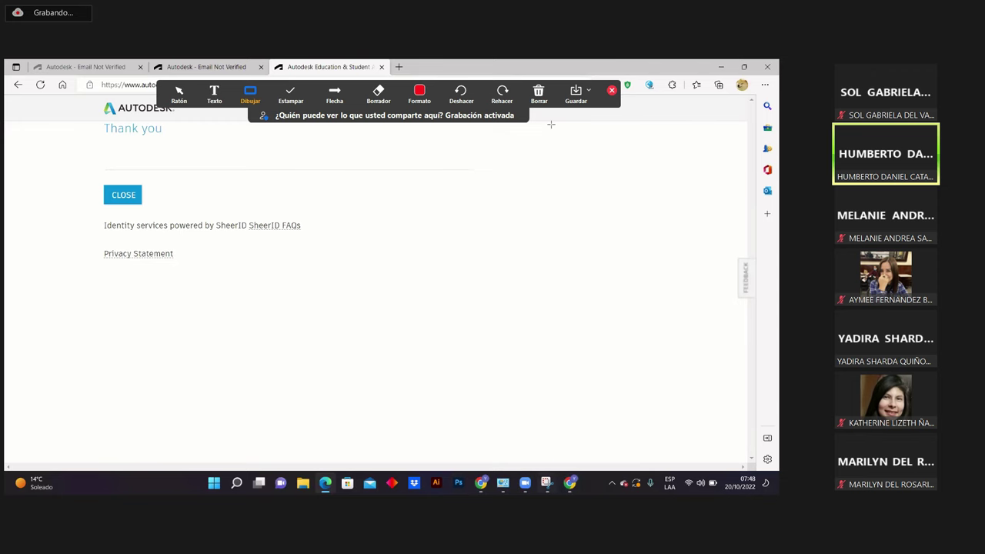
{"action": "key", "text": "alt+Tab"}
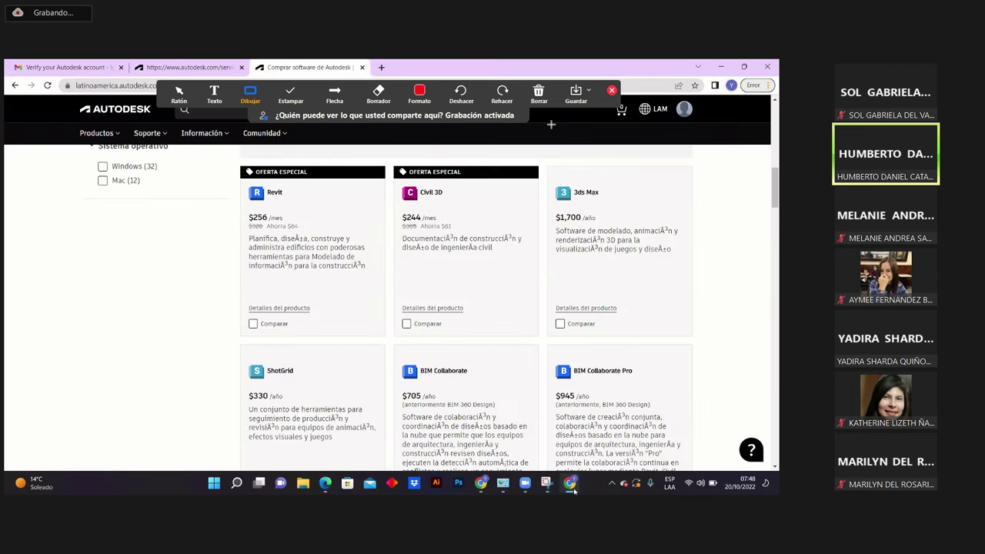
Bring Chrome forward and return to Gmail's Recibidos inbox.
{"action": "left_click", "coordinate": [570, 483]}
{"action": "left_click", "coordinate": [570, 483]}
{"action": "left_click", "coordinate": [66, 67]}
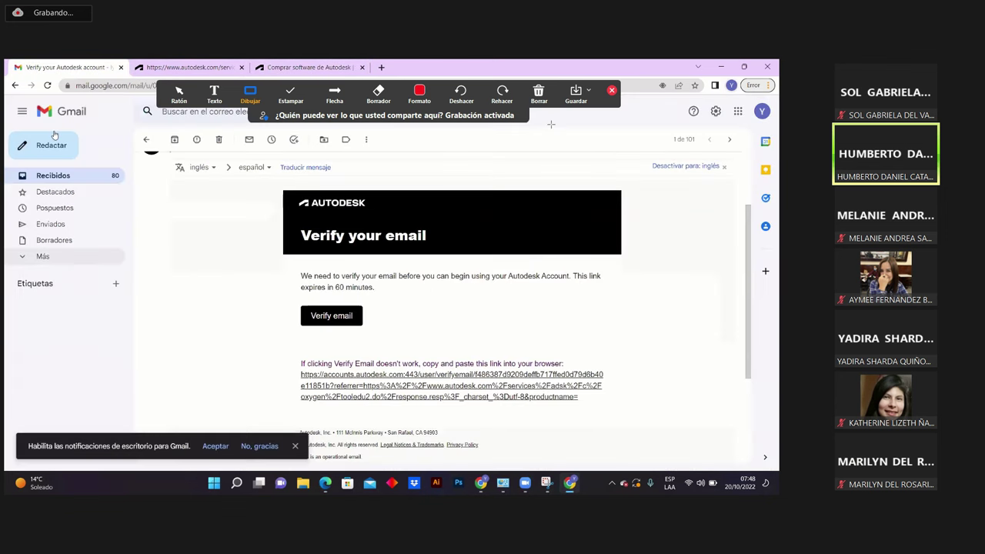
{"action": "left_click", "coordinate": [71, 178]}
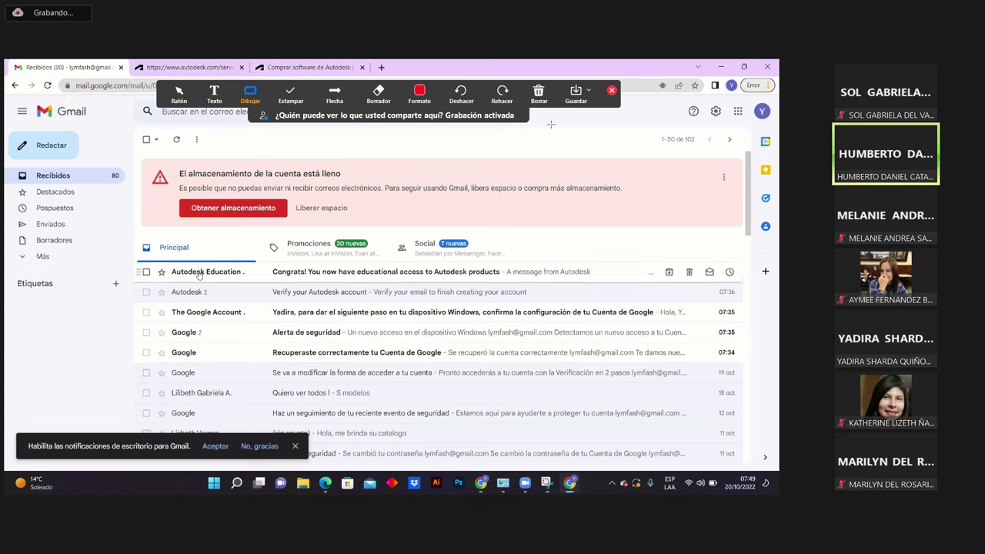
Open the Autodesk 'Congrats!' educational access email and follow GET PRODUCTS.
{"action": "mouse_move", "coordinate": [198, 275]}
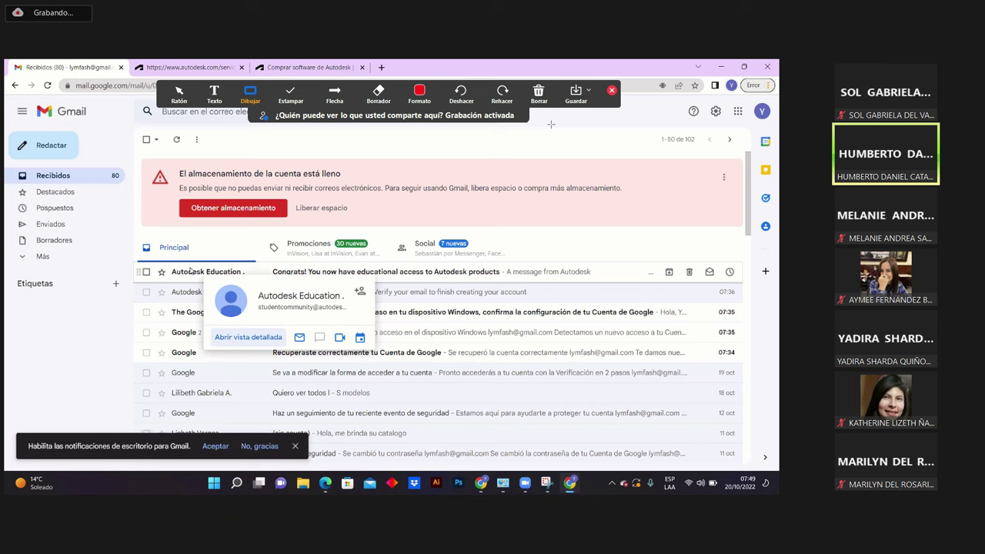
{"action": "left_click", "coordinate": [191, 272]}
{"action": "scroll", "coordinate": [463, 271], "scroll_direction": "down", "scroll_amount": 2}
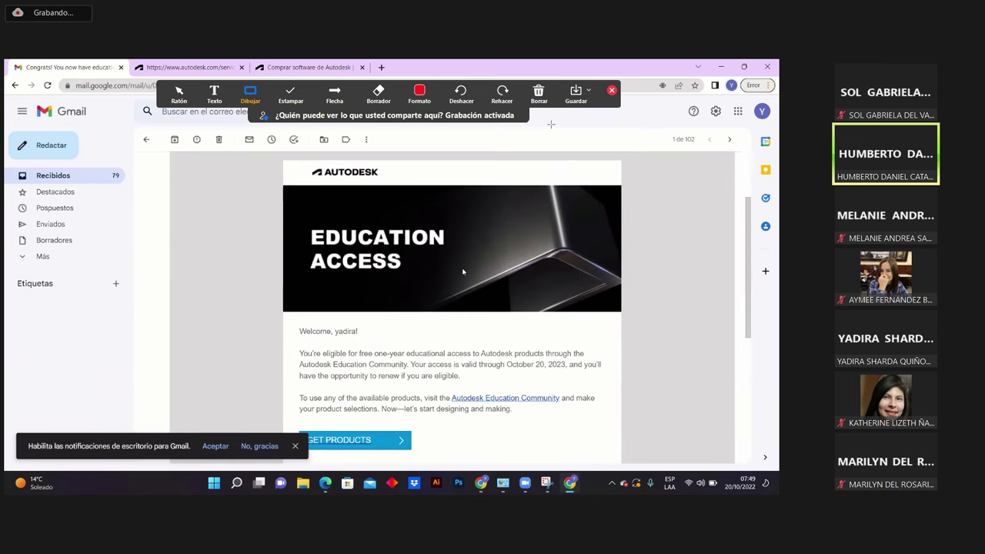
{"action": "scroll", "coordinate": [651, 341], "scroll_direction": "down", "scroll_amount": 2}
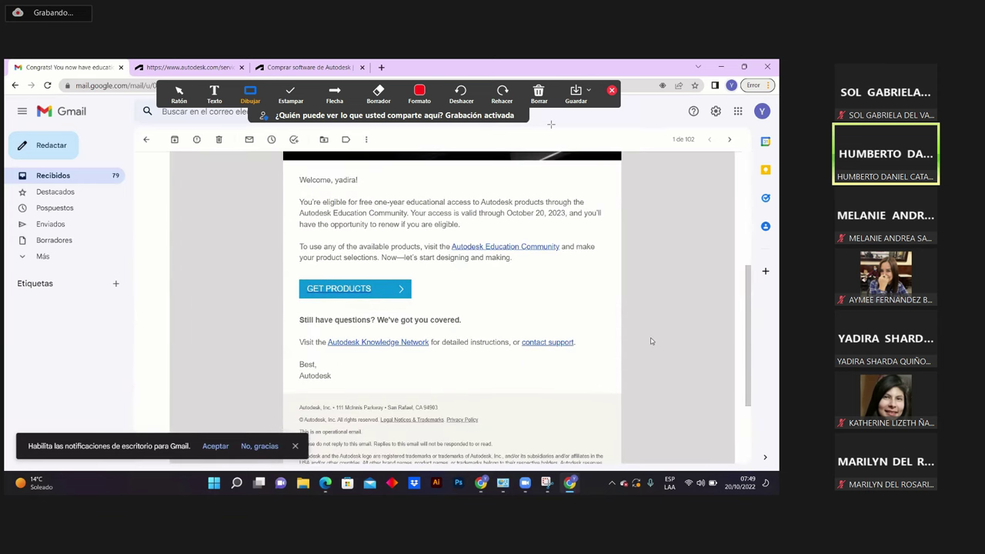
{"action": "scroll", "coordinate": [650, 341], "scroll_direction": "down", "scroll_amount": 1}
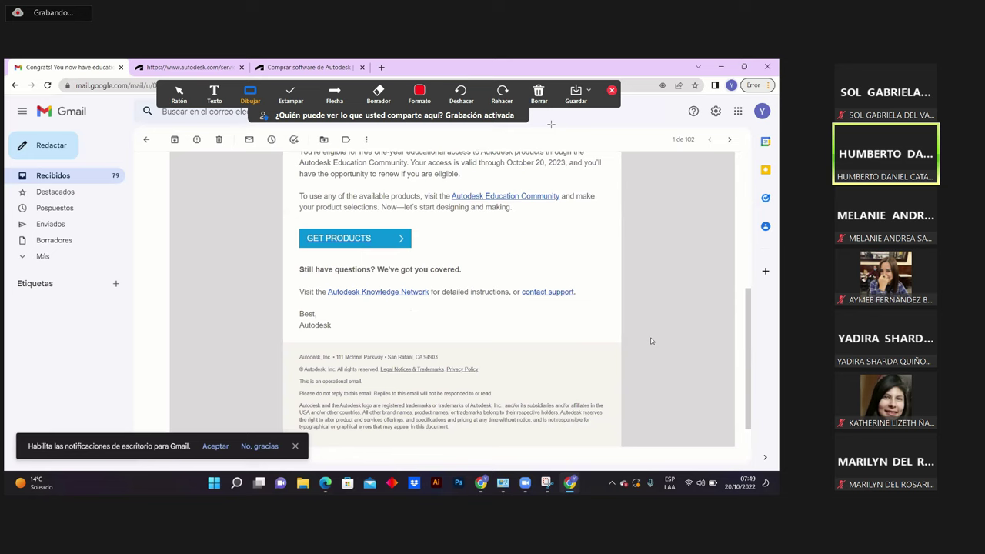
{"action": "left_click", "coordinate": [339, 239]}
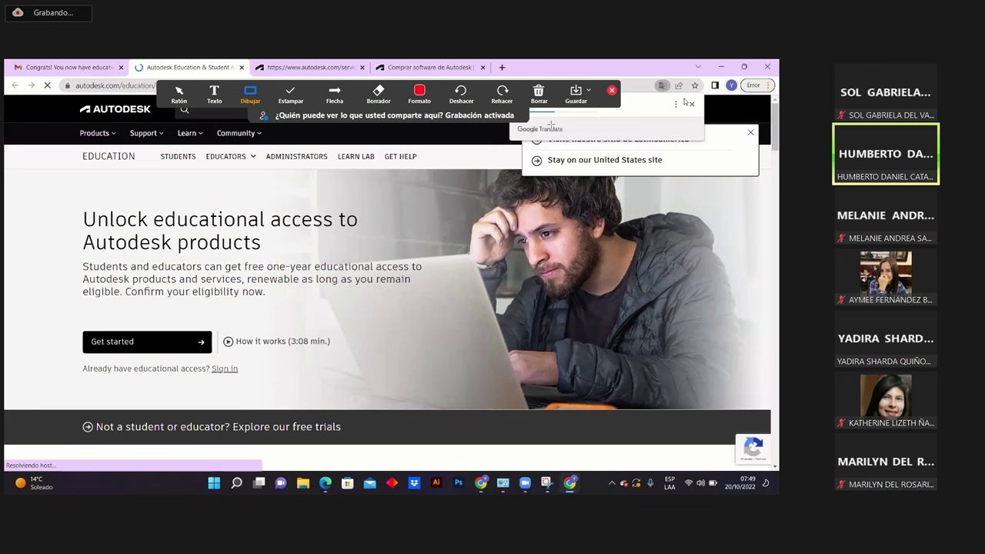
Get AutoCAD, signing in with the saved email and password, and dismiss the translate popup.
{"action": "scroll", "coordinate": [357, 298], "scroll_direction": "down", "scroll_amount": 10}
{"action": "scroll", "coordinate": [357, 298], "scroll_direction": "down", "scroll_amount": 3}
{"action": "scroll", "coordinate": [231, 347], "scroll_direction": "up", "scroll_amount": 2}
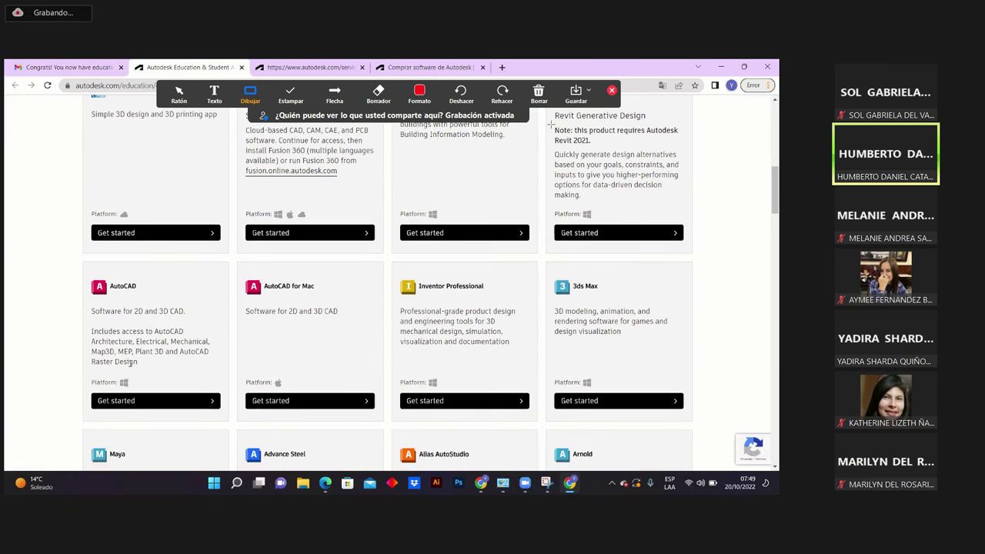
{"action": "left_click", "coordinate": [140, 401]}
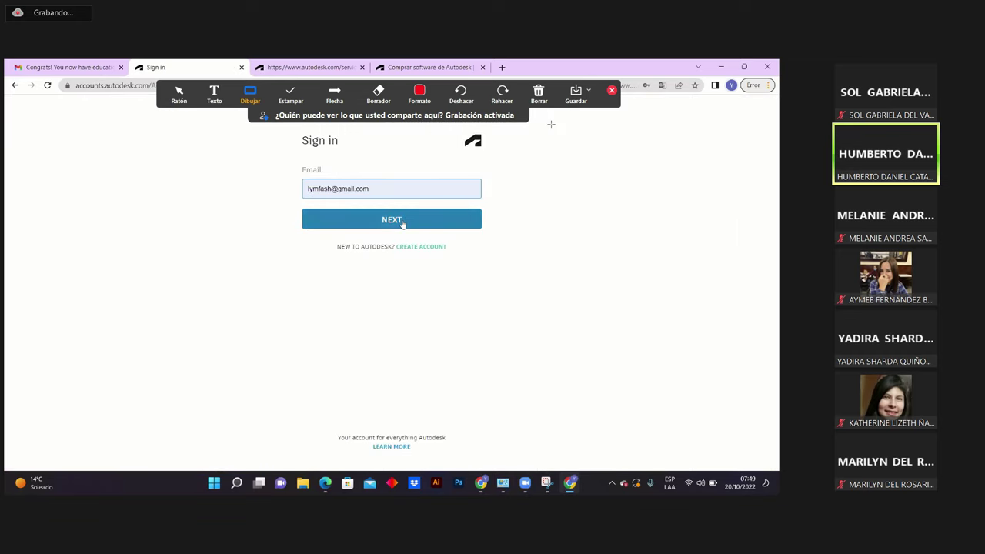
{"action": "left_click", "coordinate": [402, 220]}
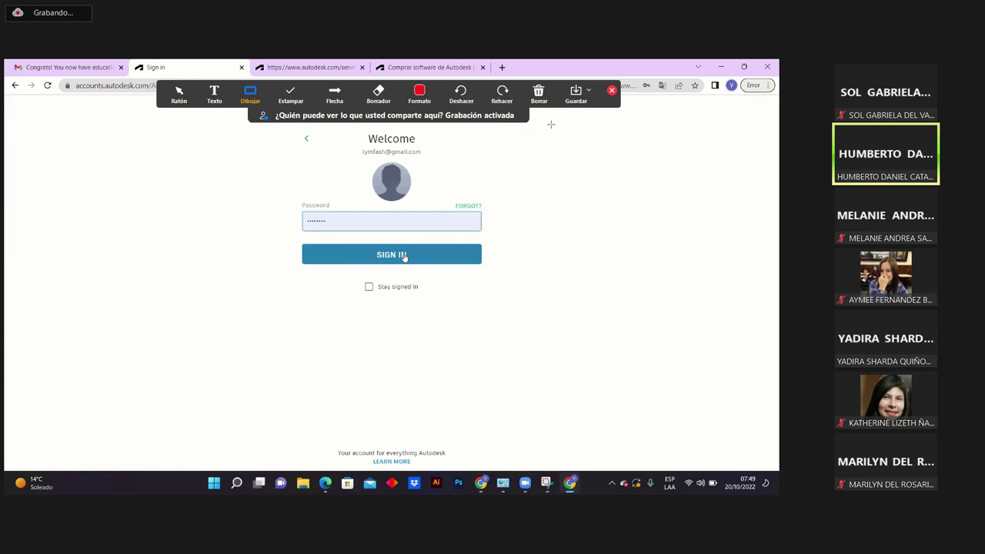
{"action": "left_click", "coordinate": [404, 255]}
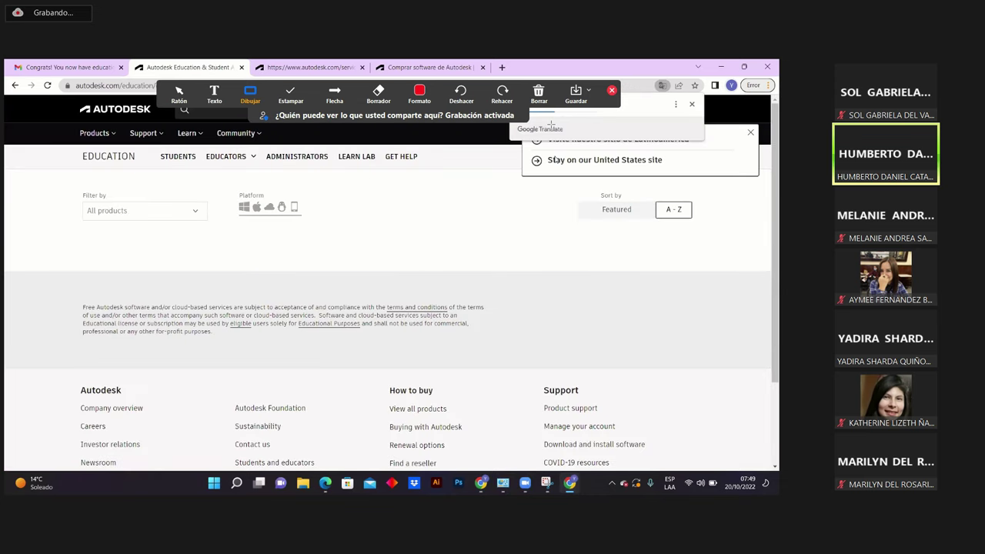
{"action": "left_click", "coordinate": [692, 104]}
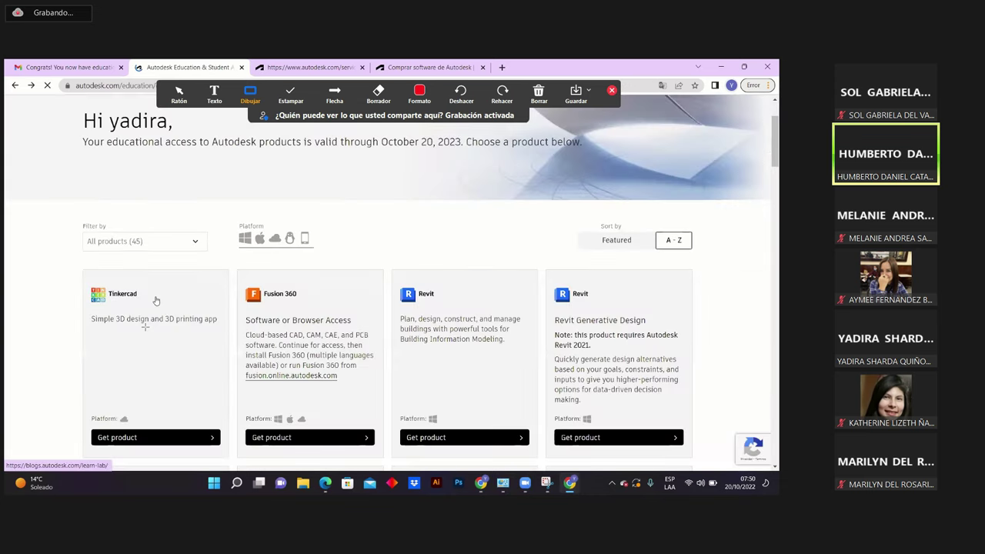